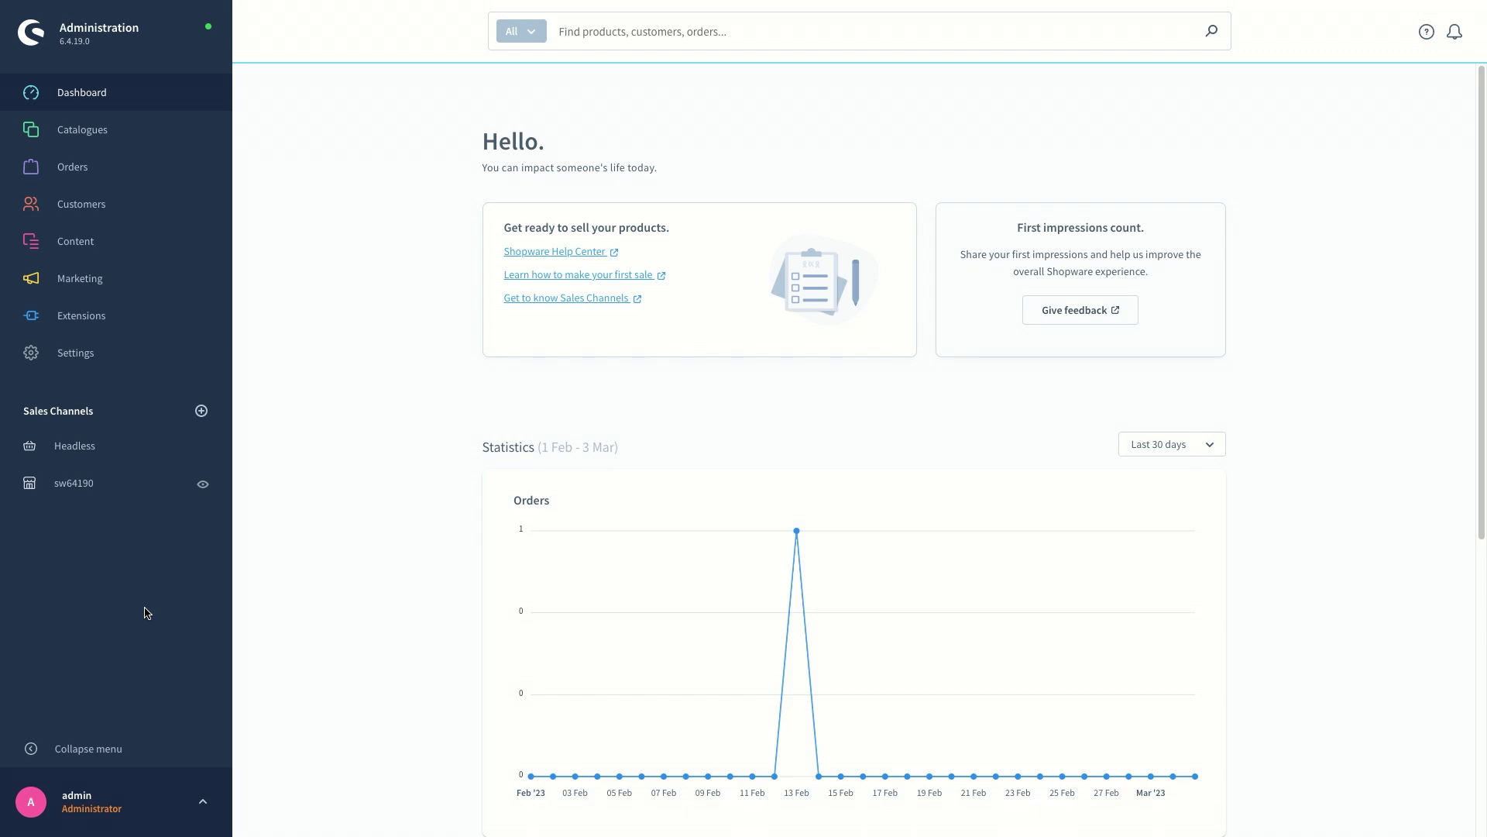
Open the sw64190 sales channel and scroll down to its Domains card
click(80, 488)
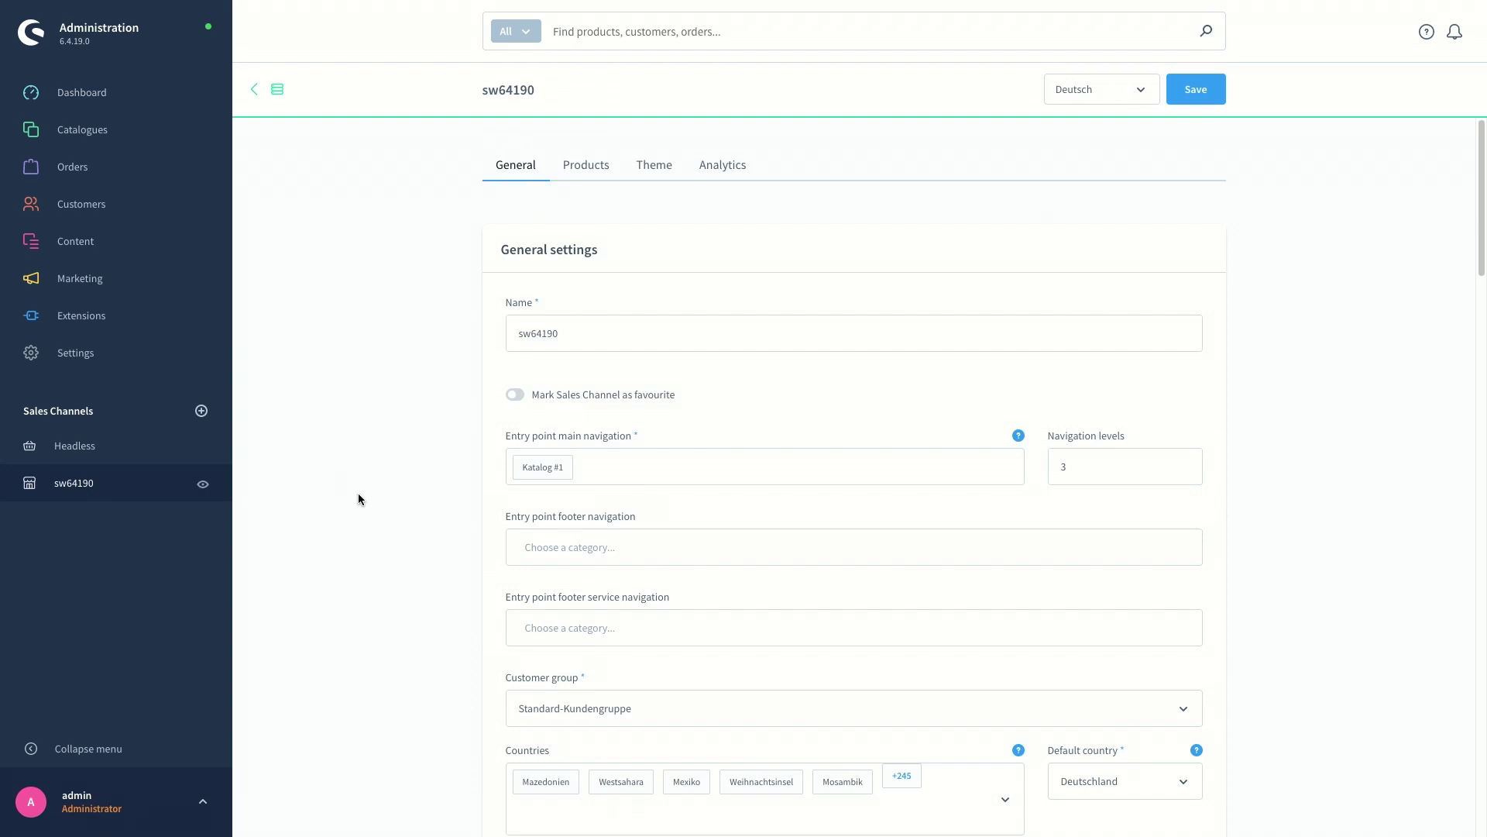
scroll(409, 518, down, 3)
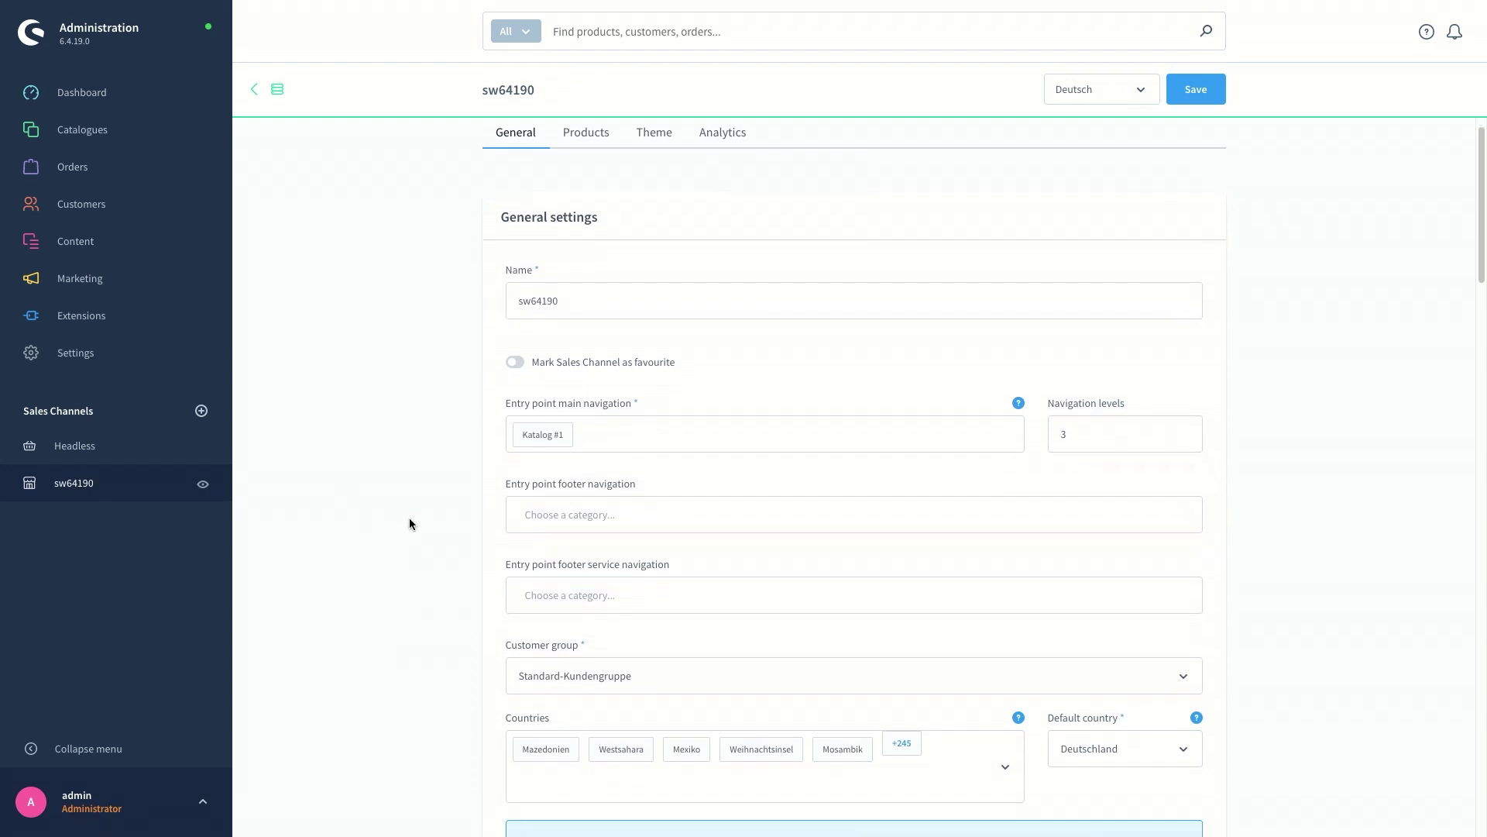
scroll(408, 525, down, 5)
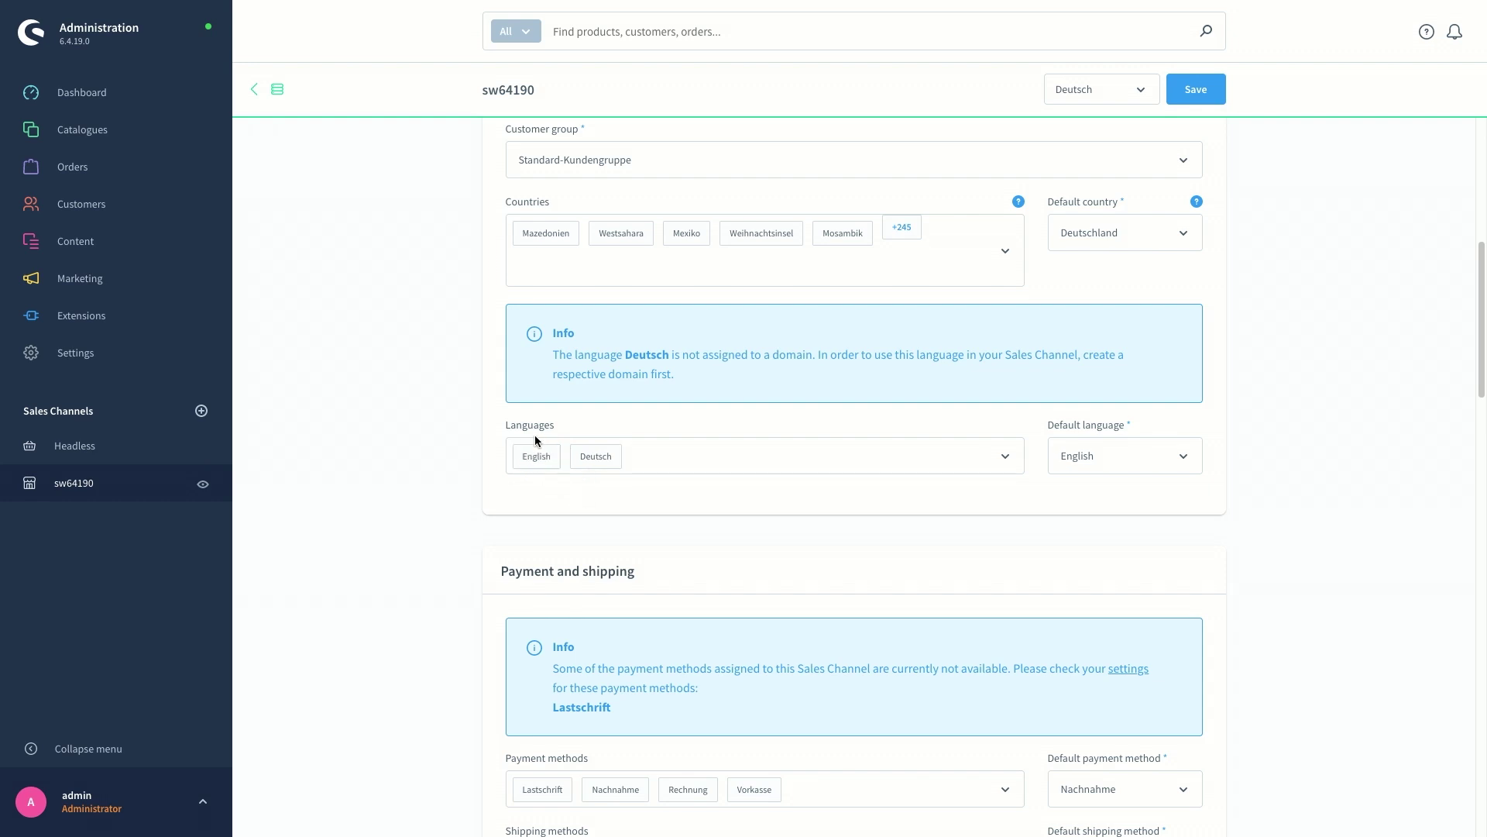
scroll(1246, 499, down, 6)
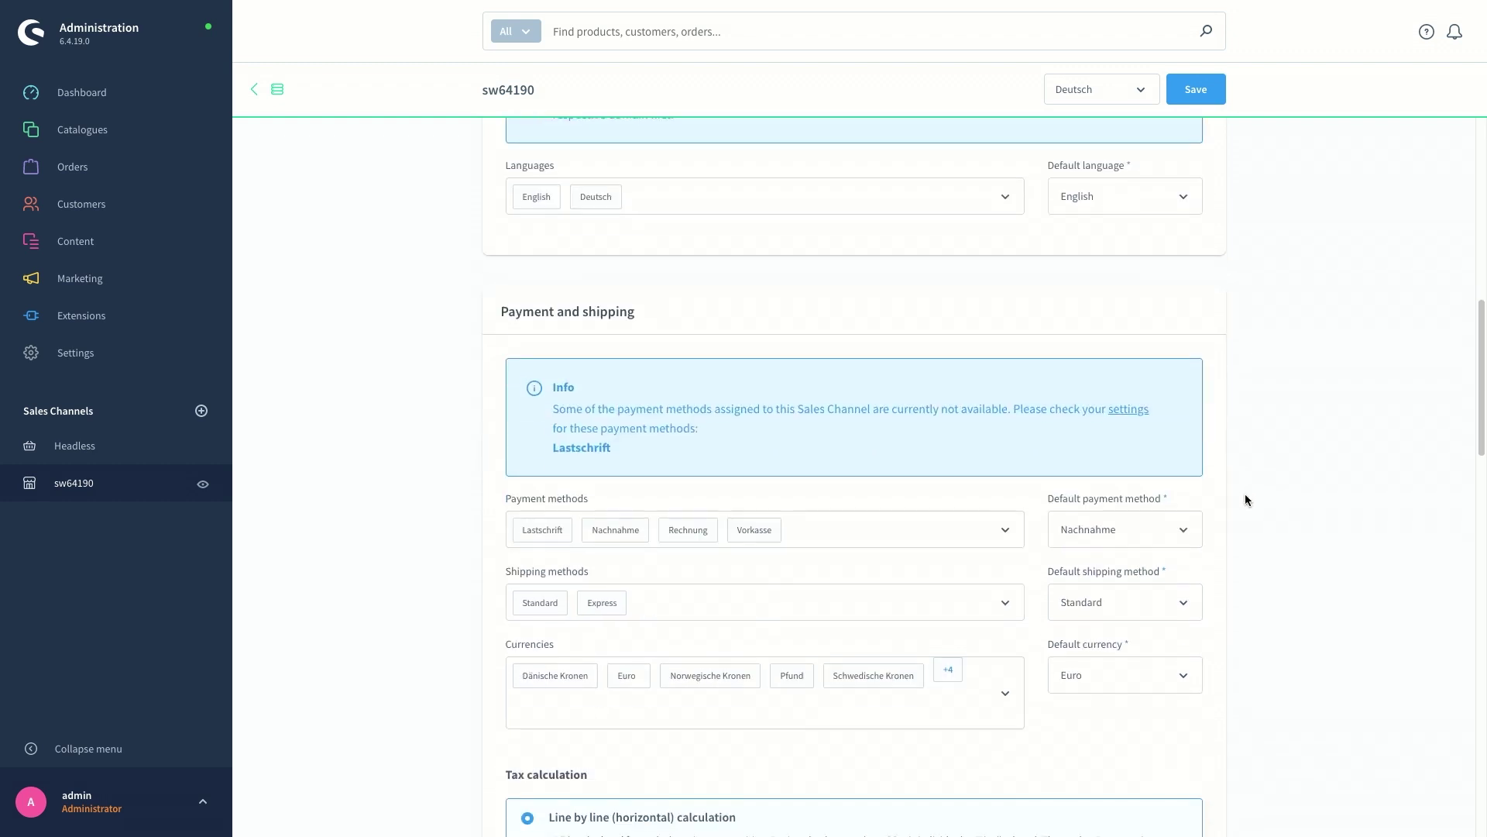
scroll(1243, 502, down, 9)
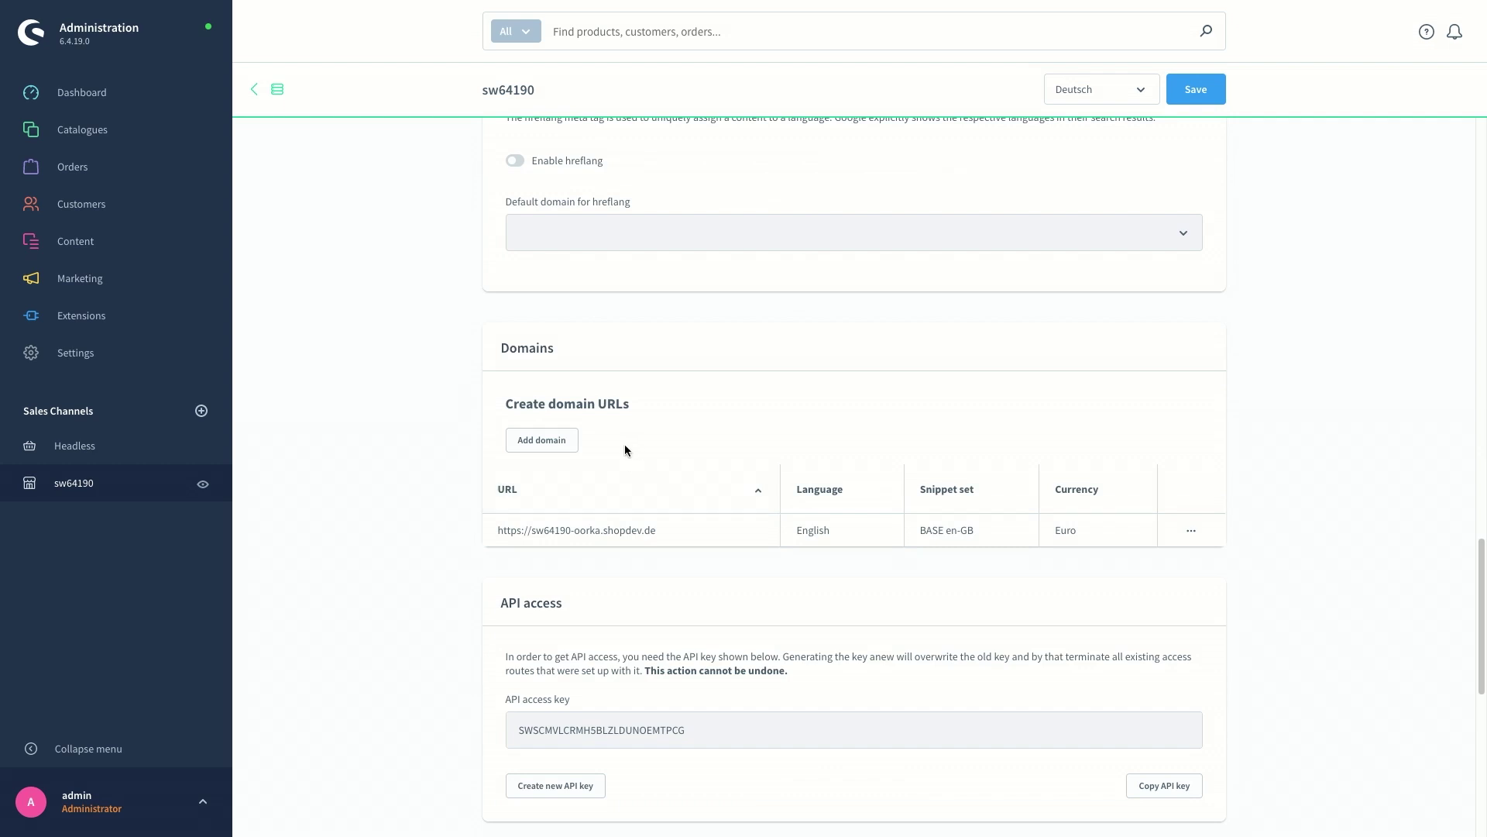
click(535, 445)
click(618, 333)
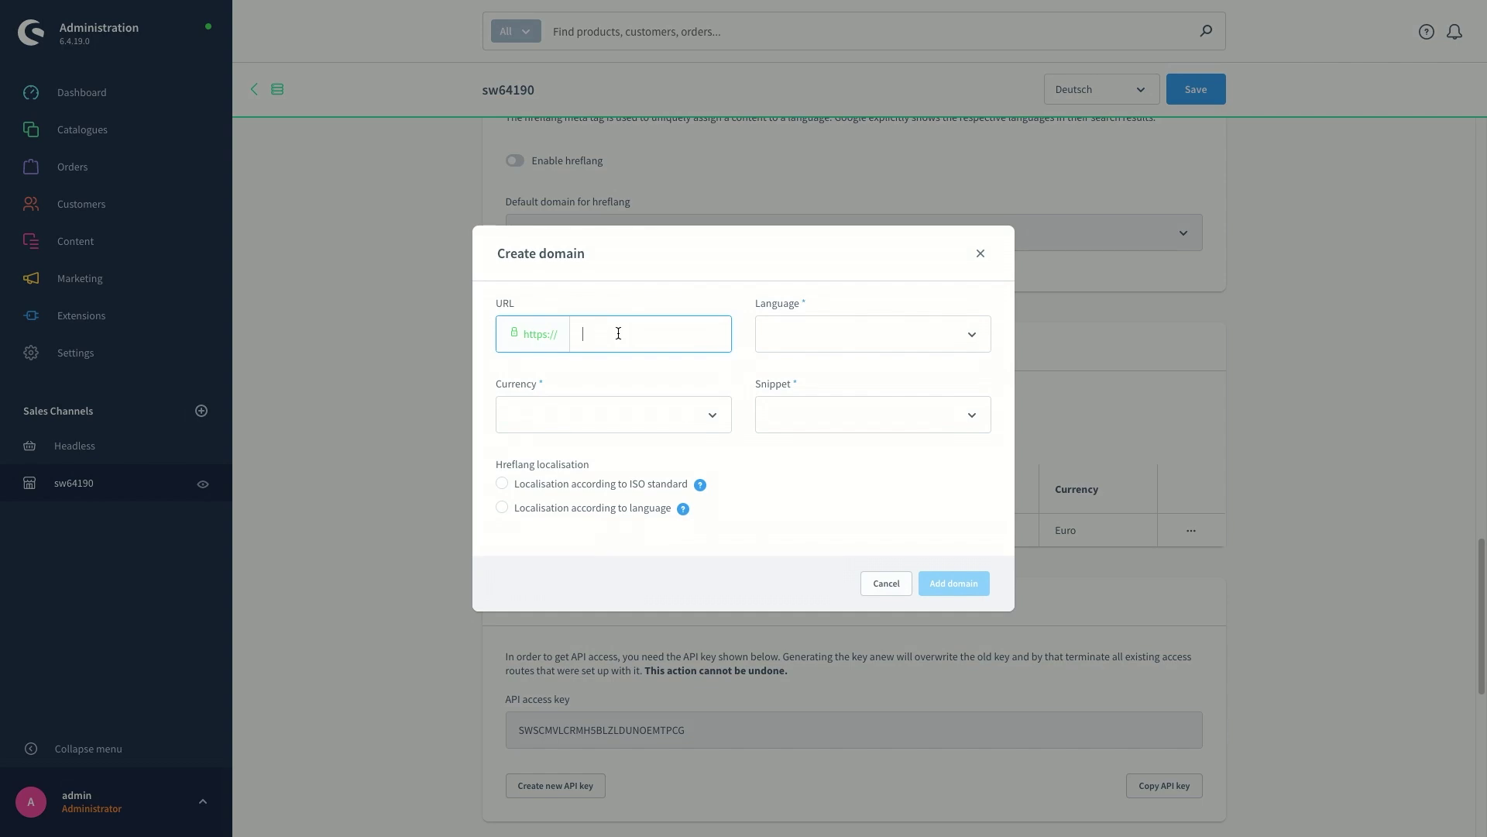
key(ctrl+v)
text(/de)
click(816, 338)
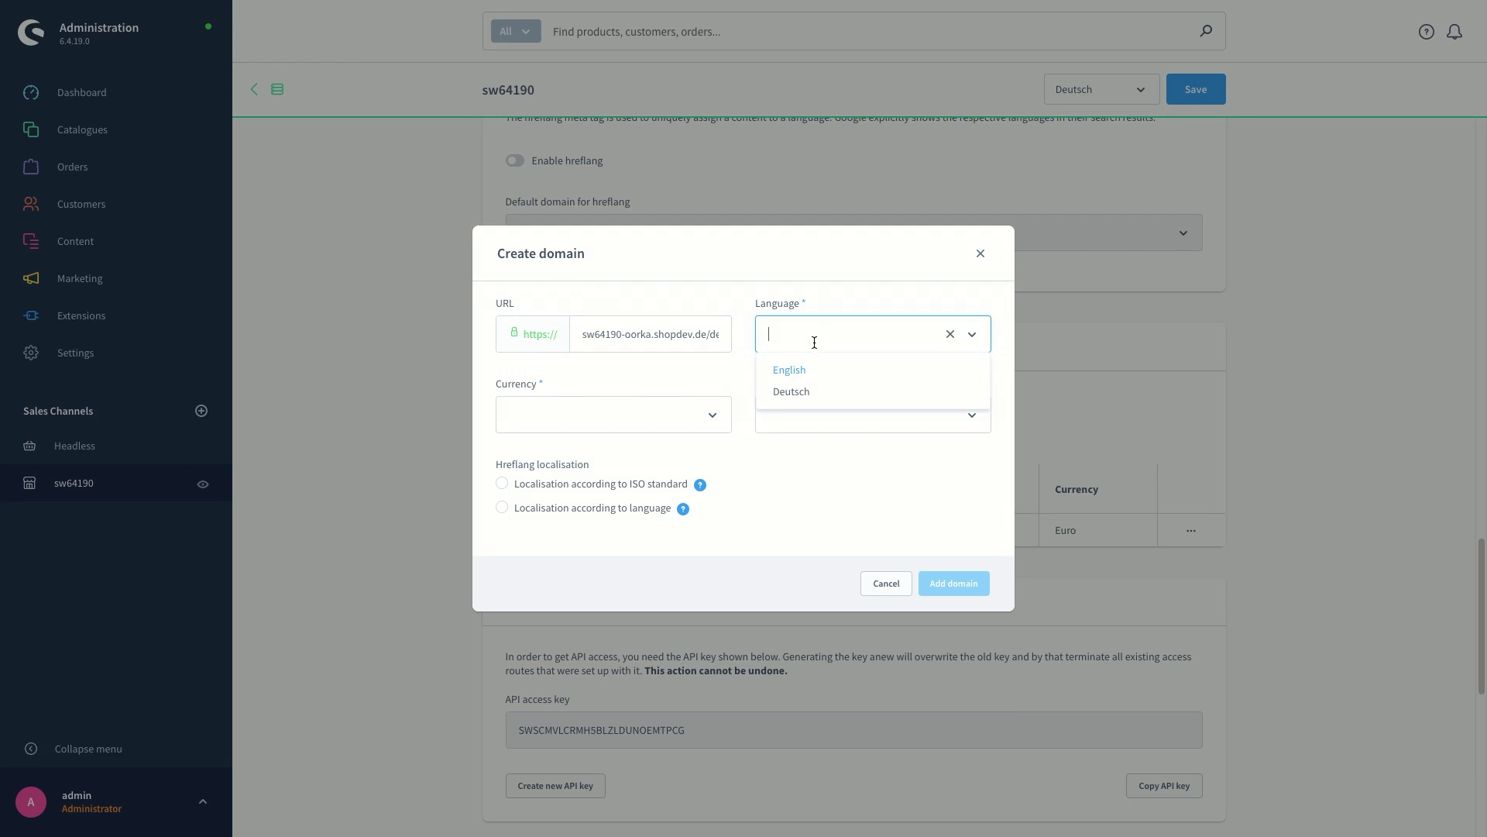
click(798, 393)
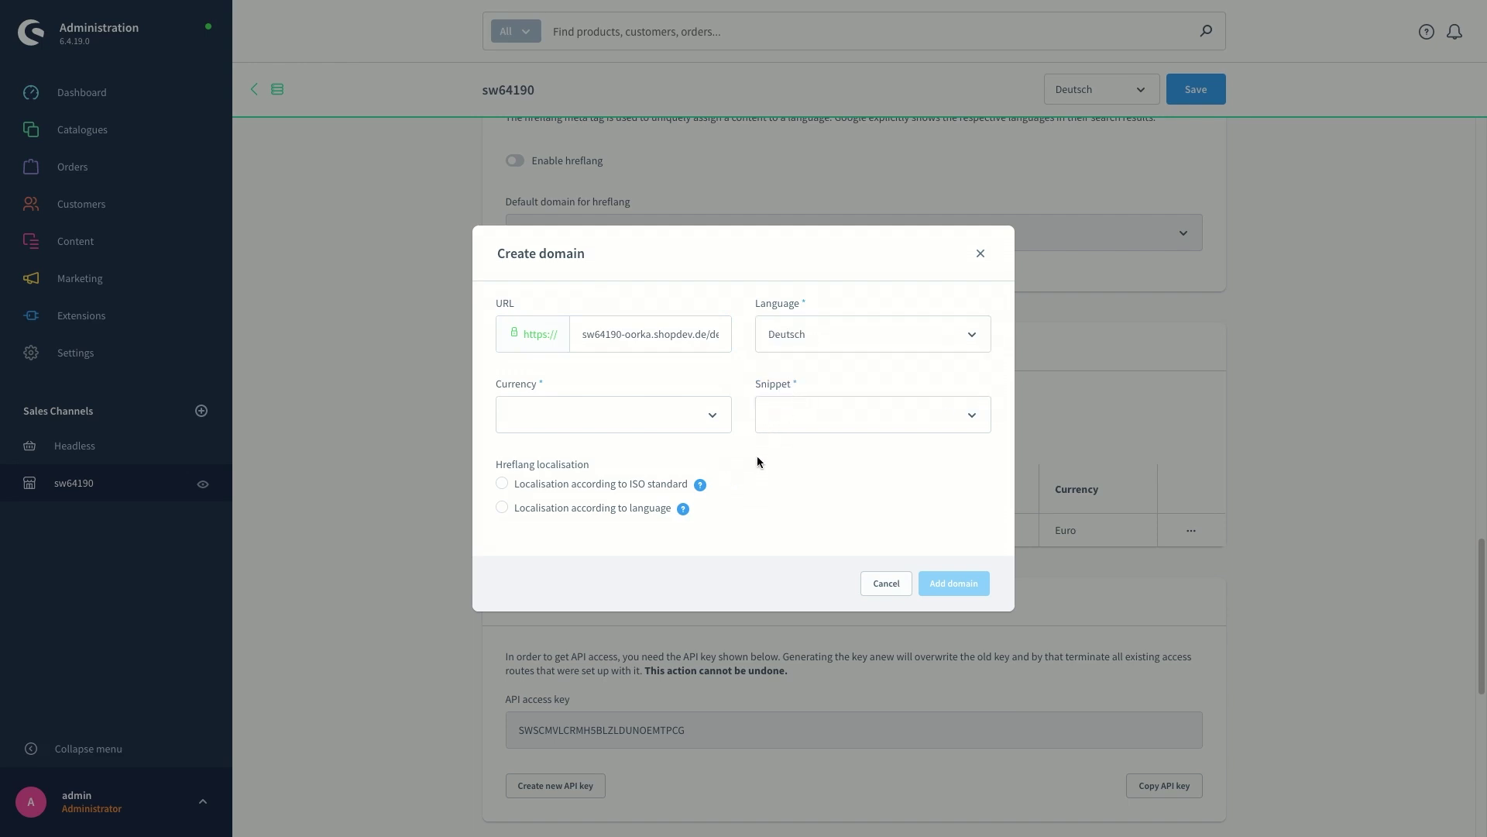
click(603, 420)
click(561, 474)
click(794, 419)
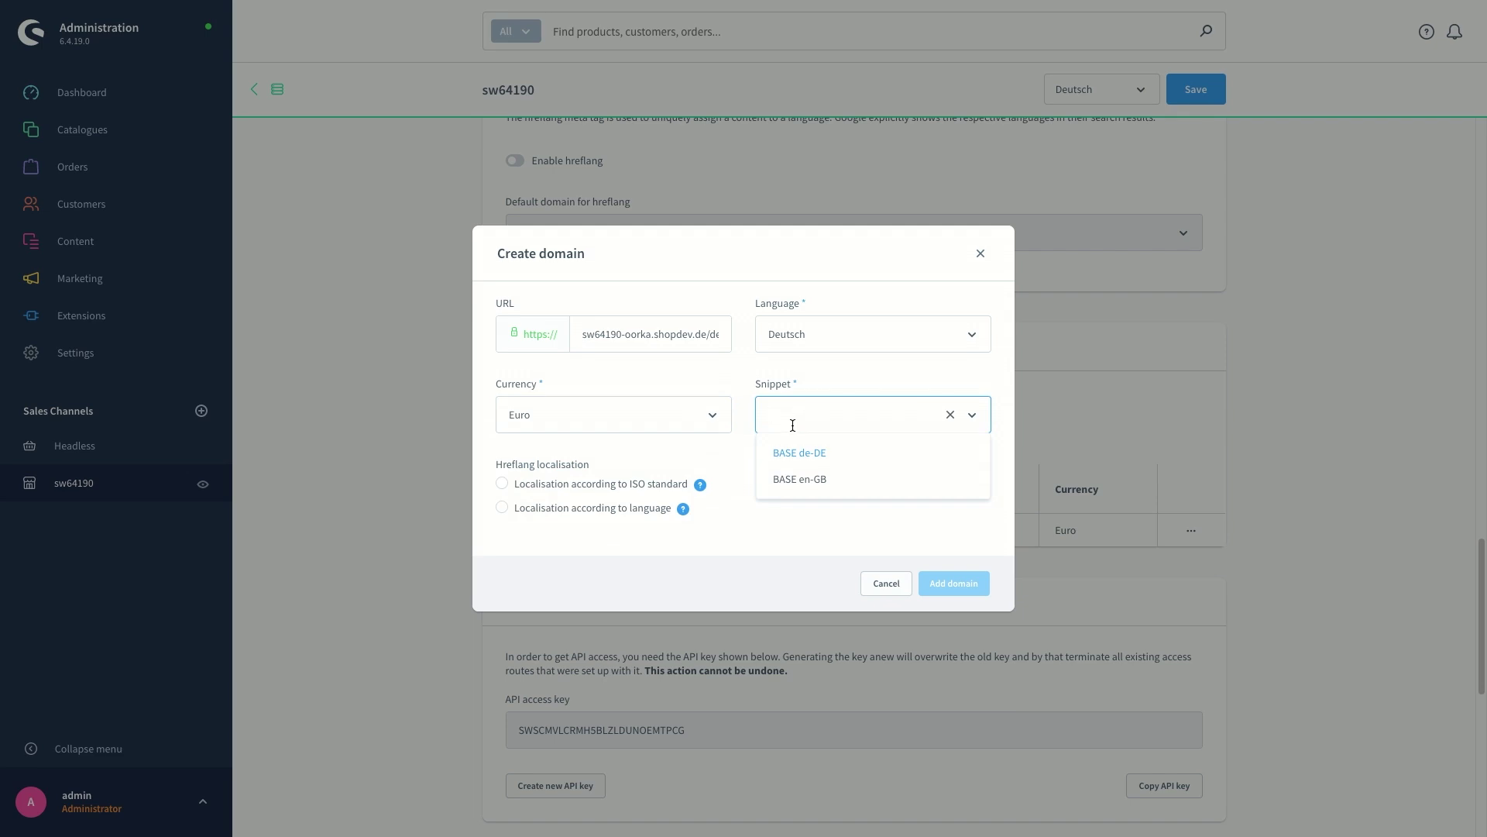
click(801, 454)
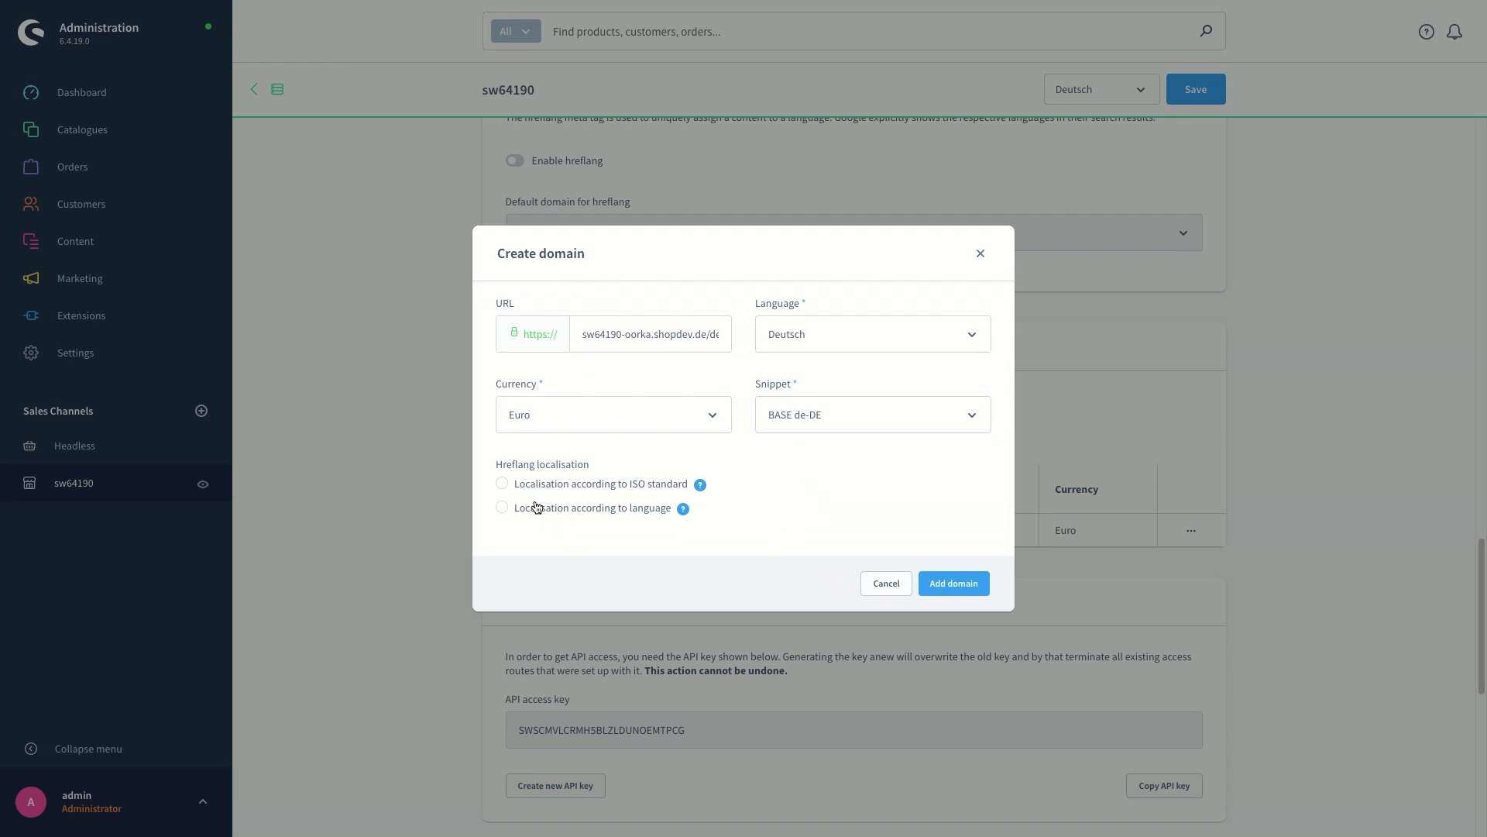
click(503, 484)
click(953, 584)
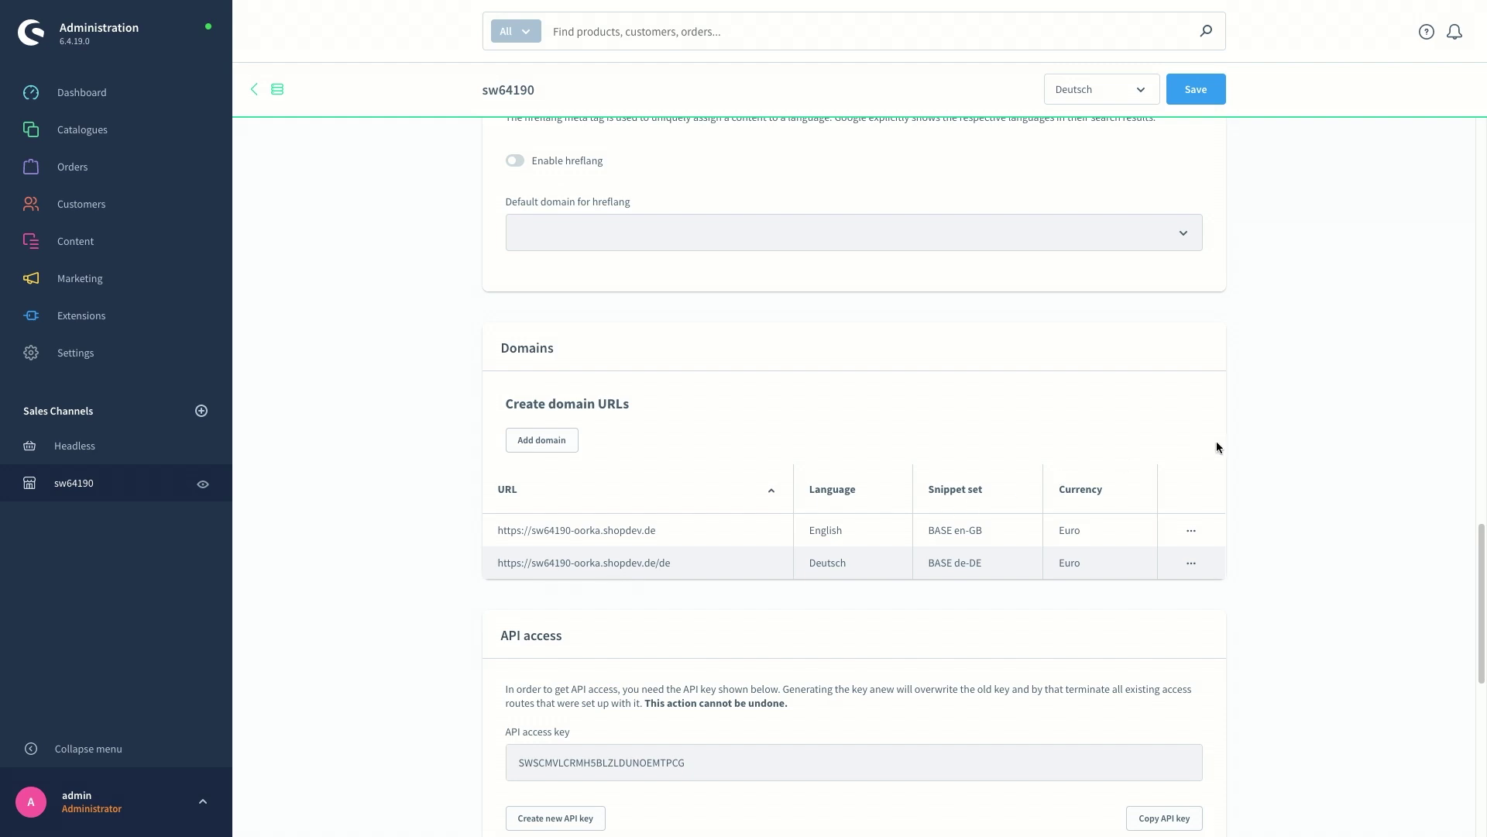
Save the sw64190 sales channel with its new /de domain
click(1203, 97)
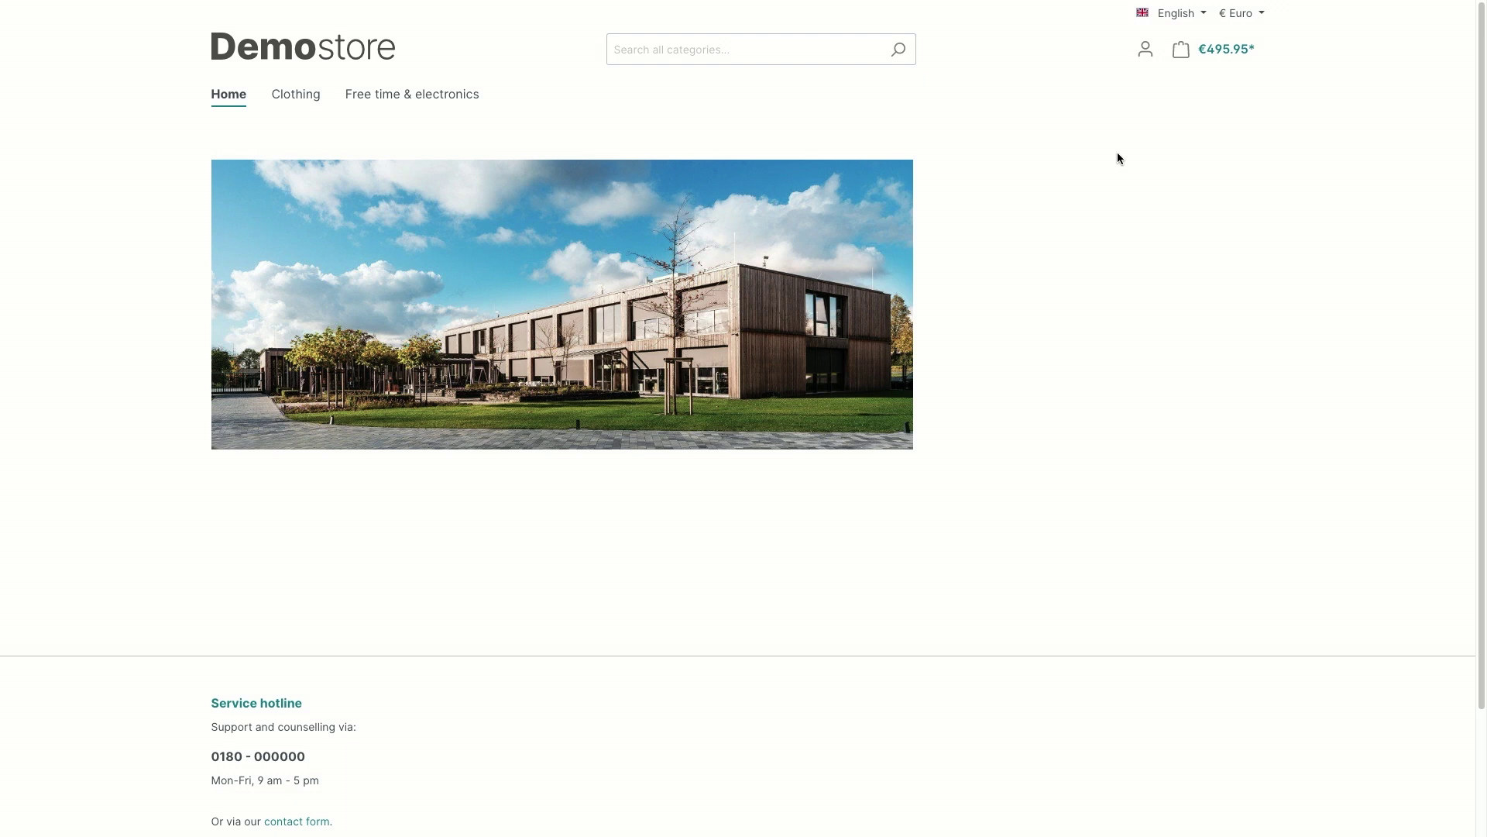
Peek at the account menu and cart, then switch the storefront to Deutsch
click(1145, 50)
click(1197, 52)
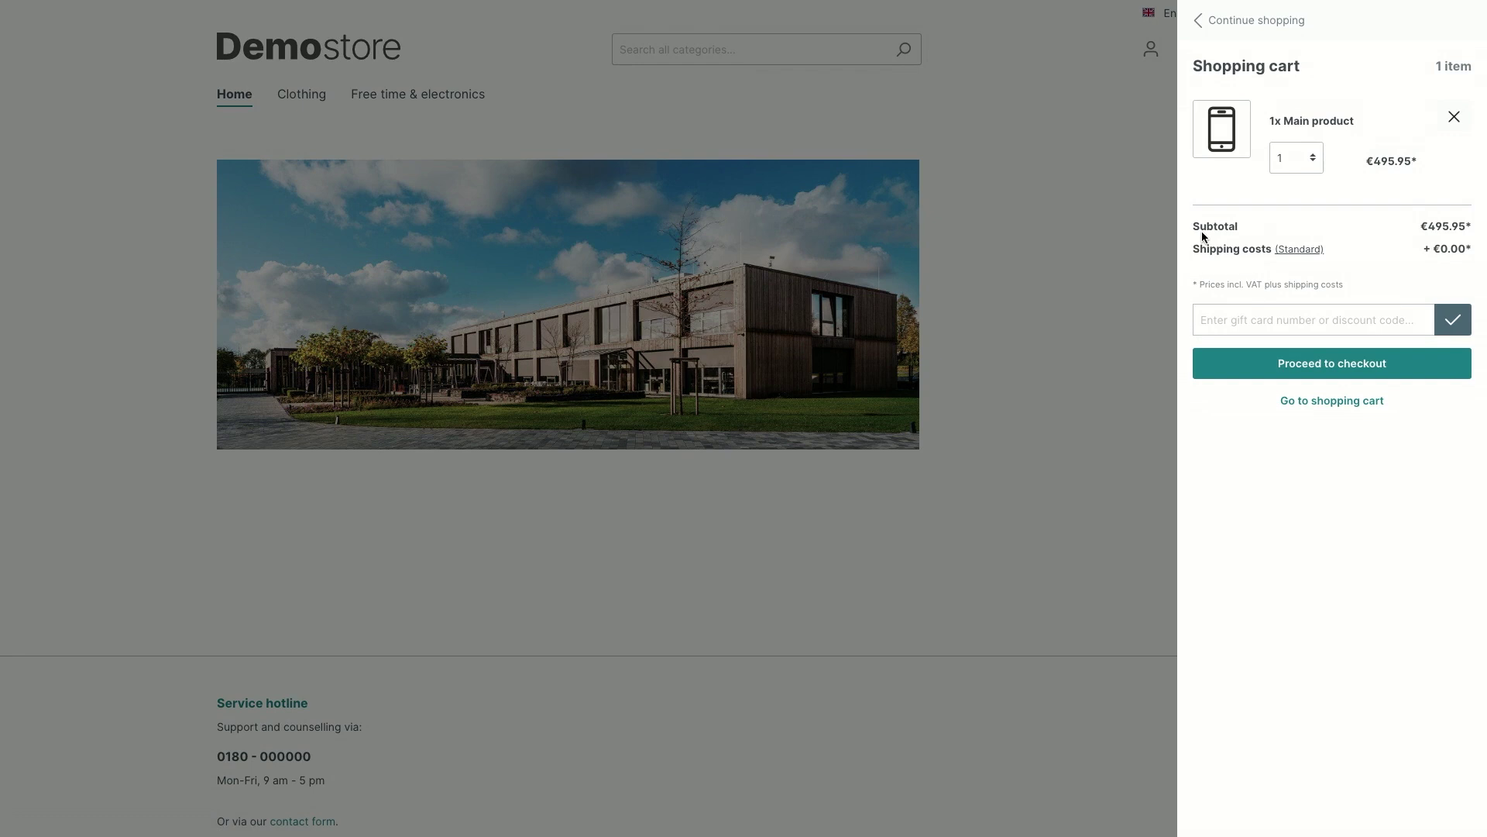
click(1058, 368)
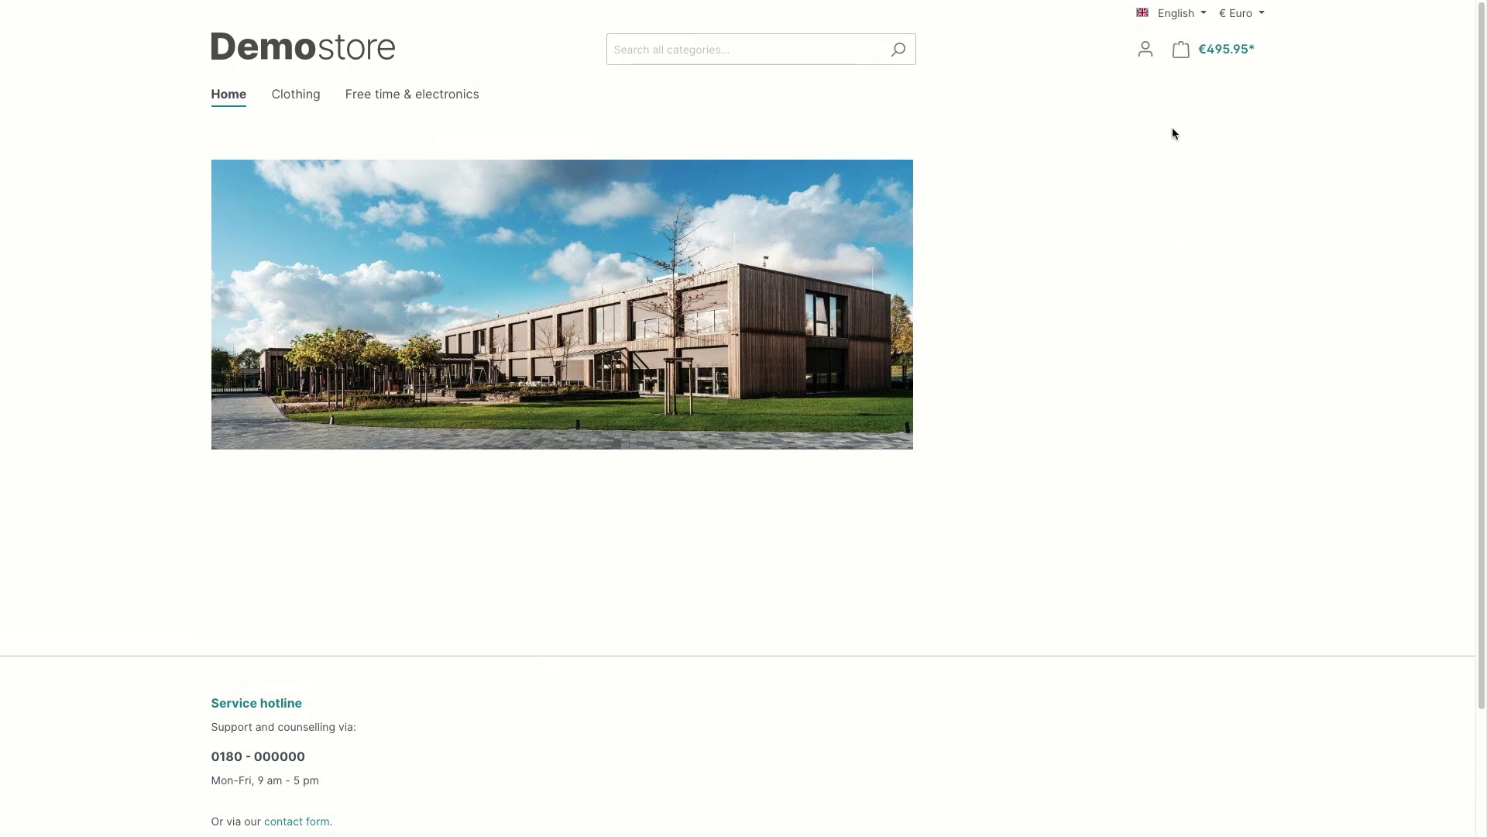
click(1186, 19)
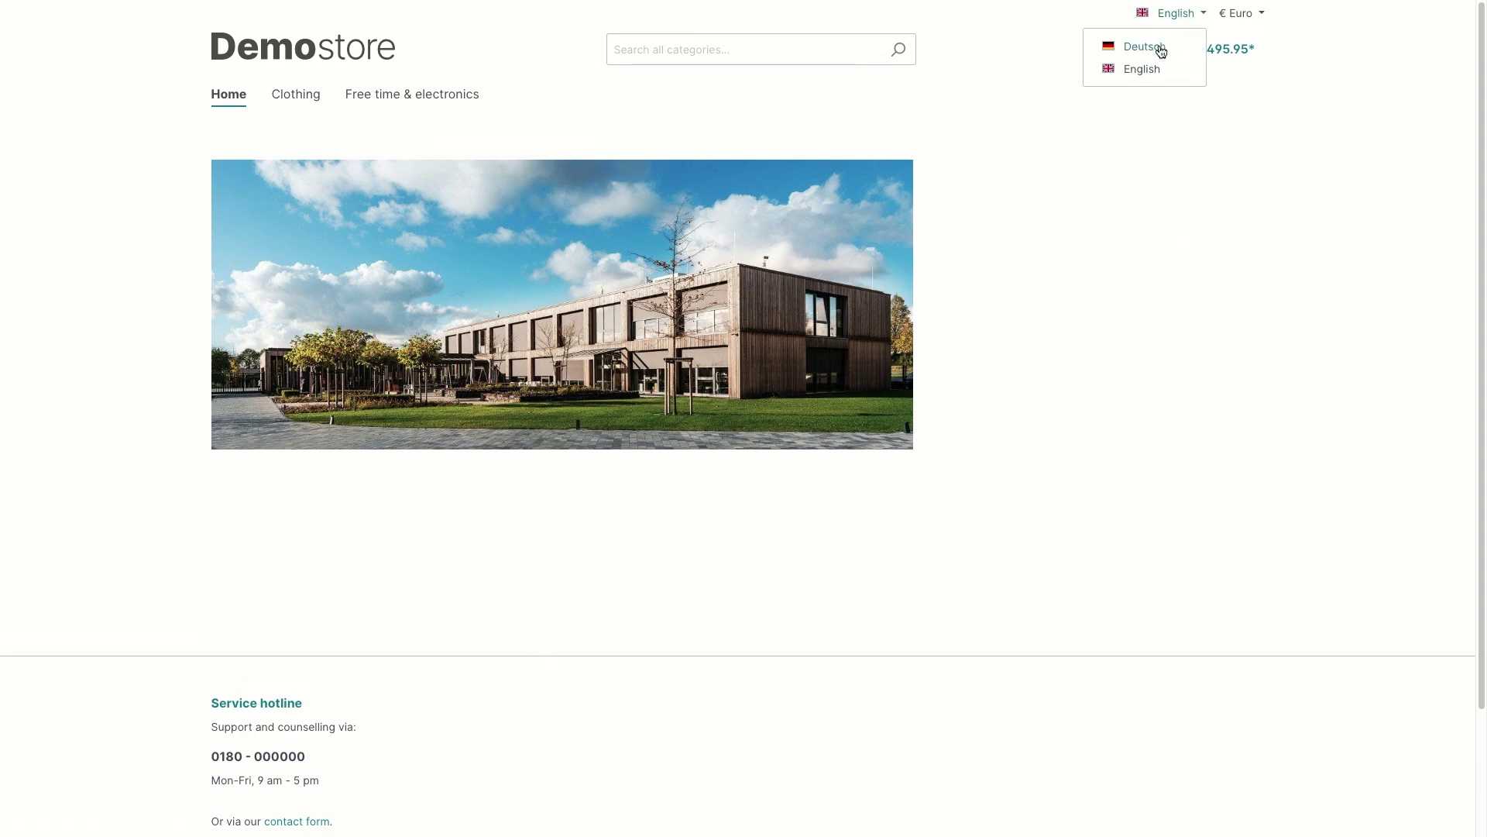
click(1156, 45)
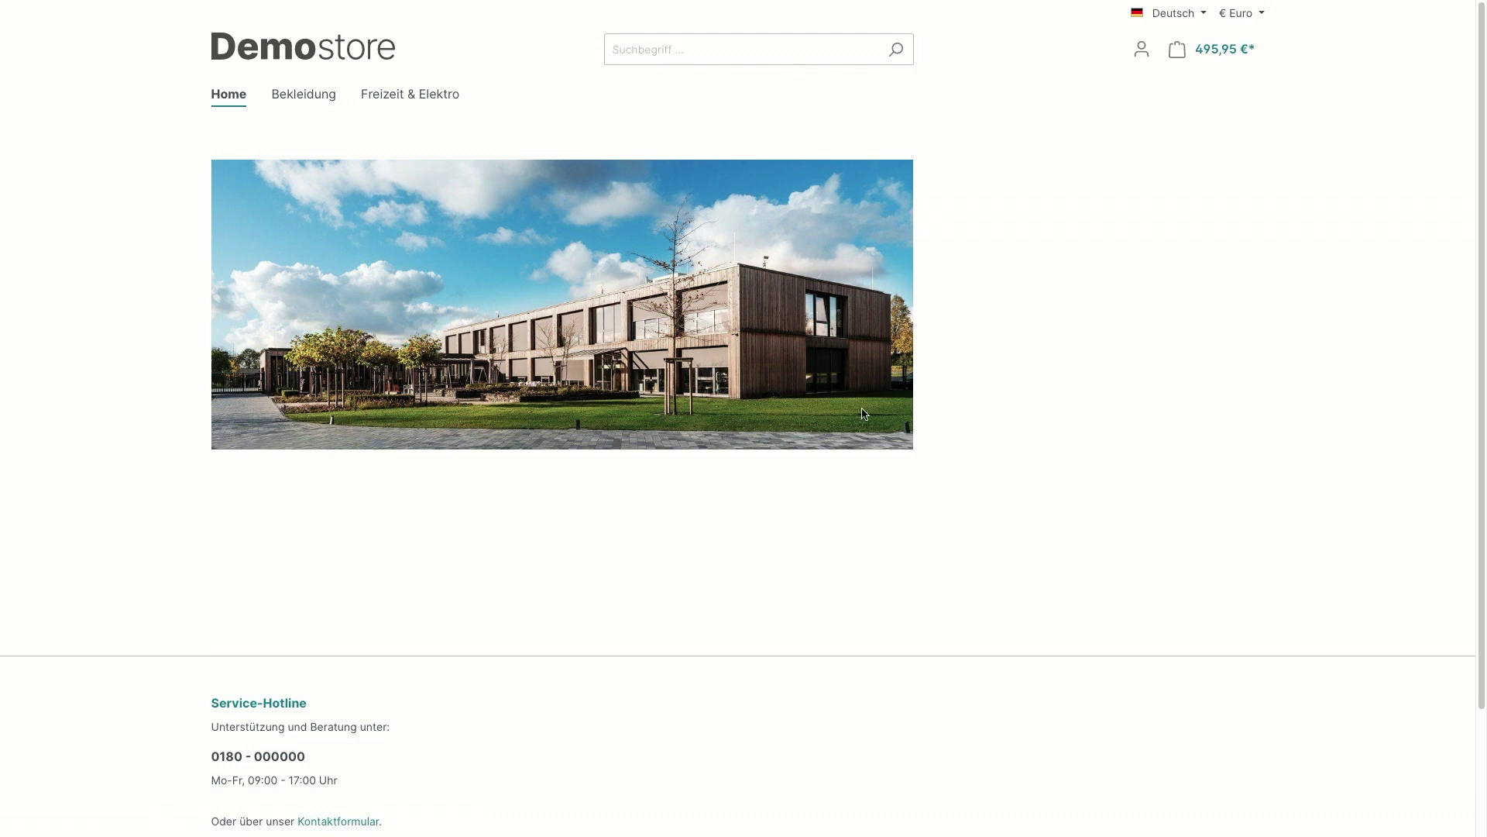
scroll(423, 771, down, 2)
scroll(485, 621, up, 2)
Check the German account menu and the cart holding Hauptartikel, then close the cart
click(1144, 46)
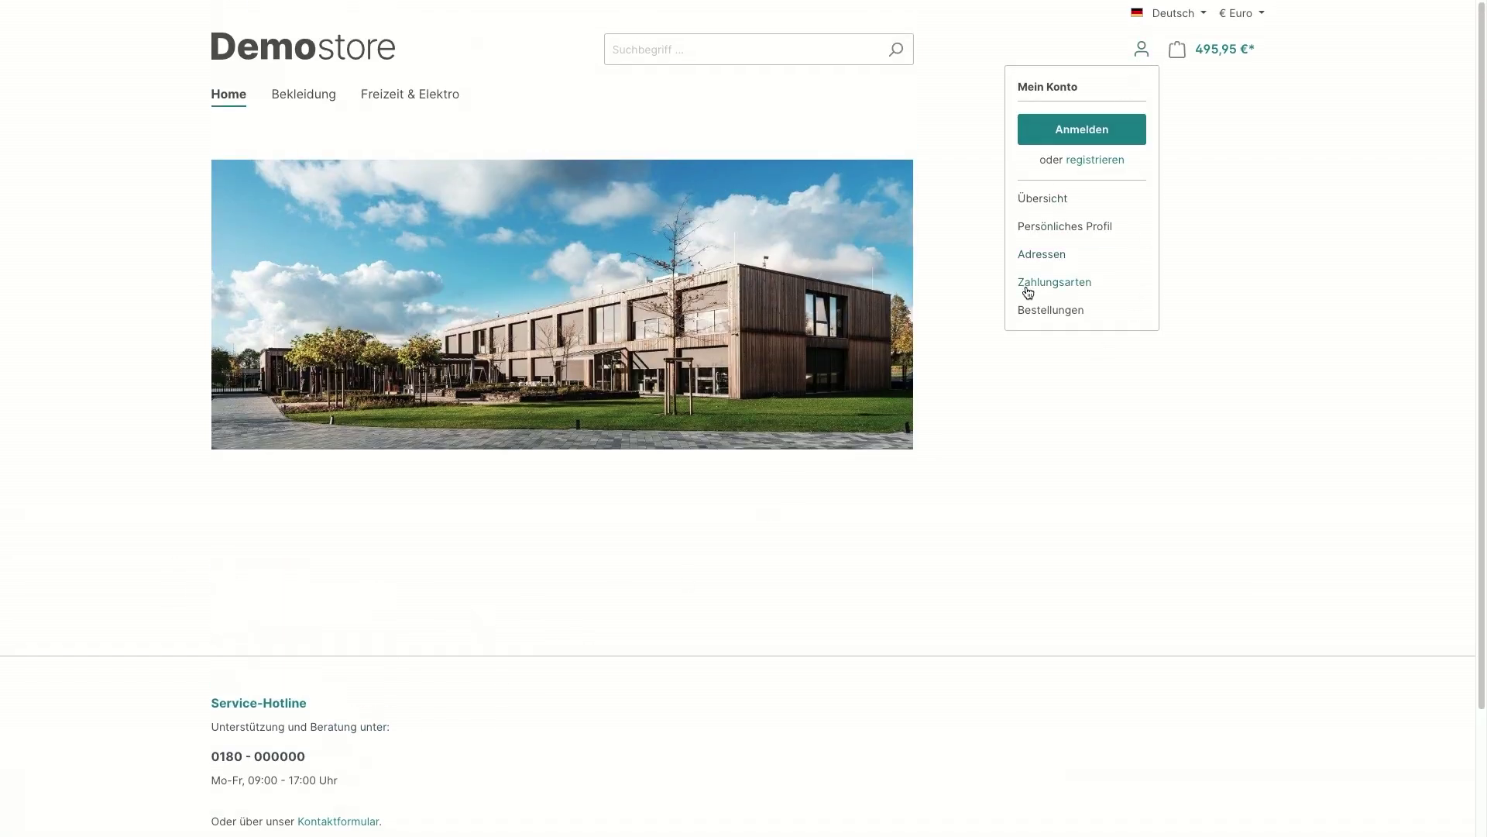
click(1241, 258)
click(1177, 55)
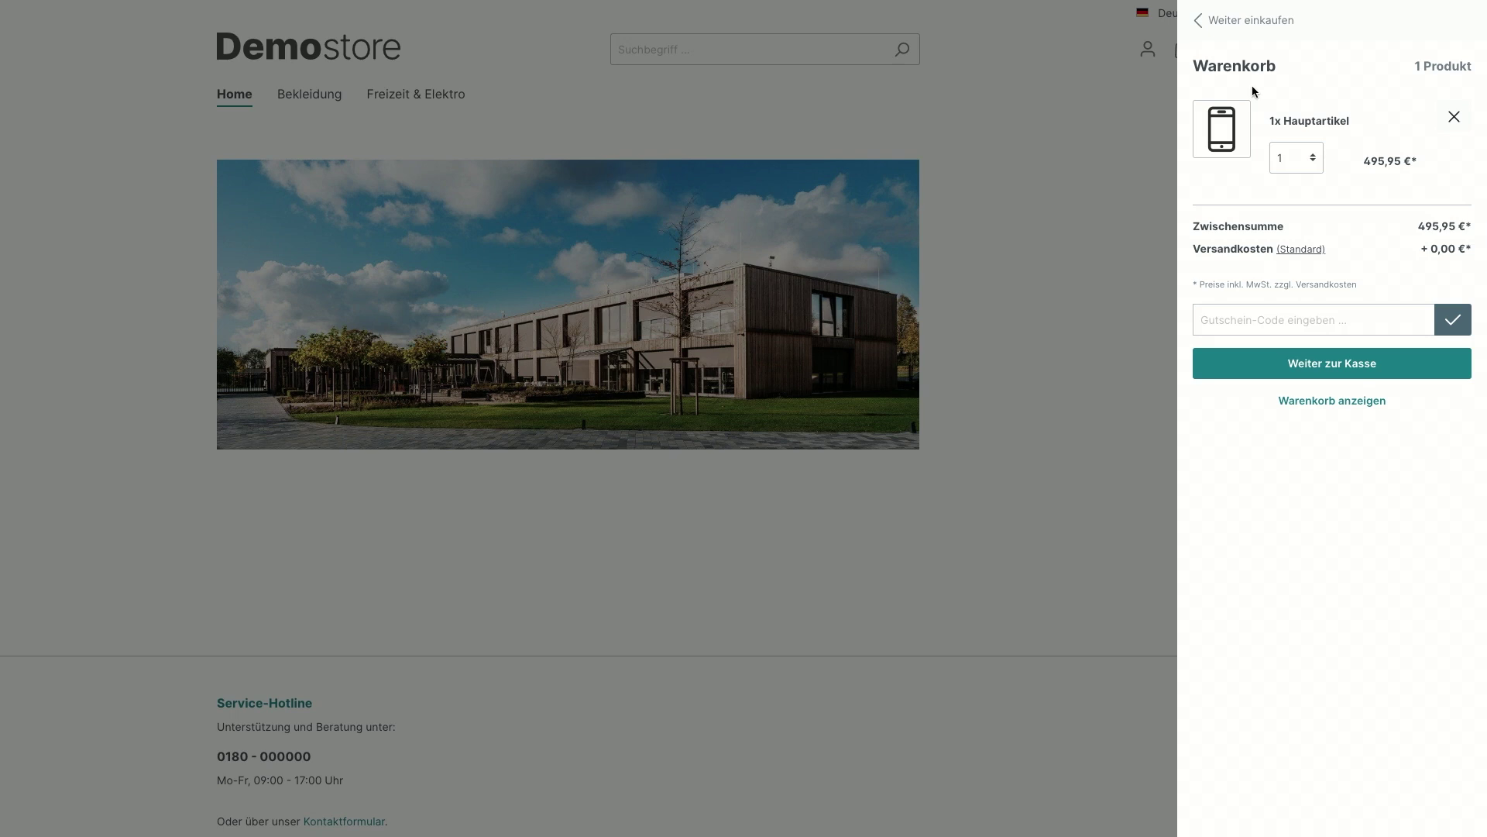
click(1105, 419)
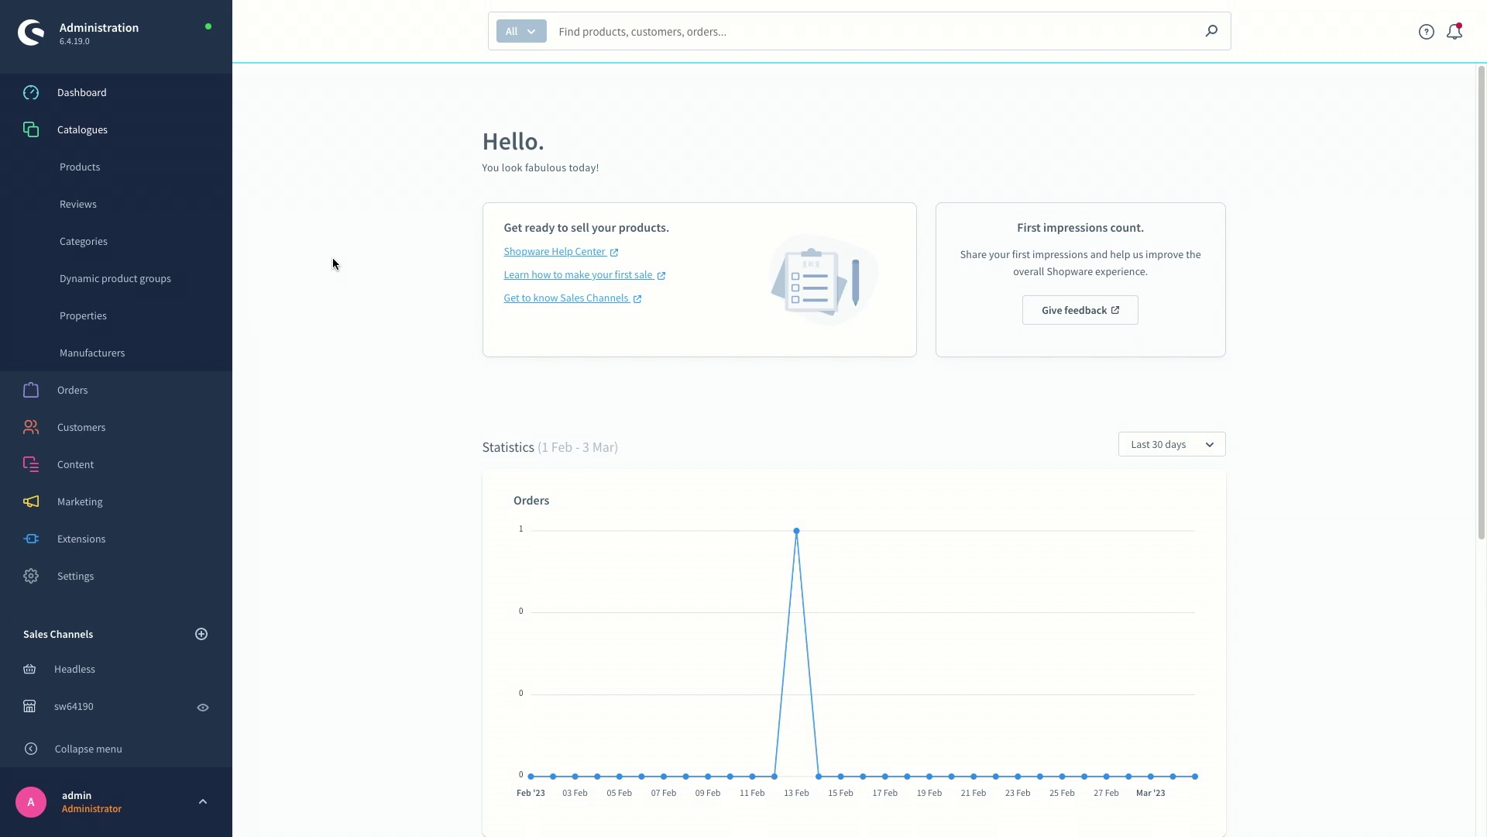
Go to Catalogues > Products and open 'Main product' for editing
click(96, 169)
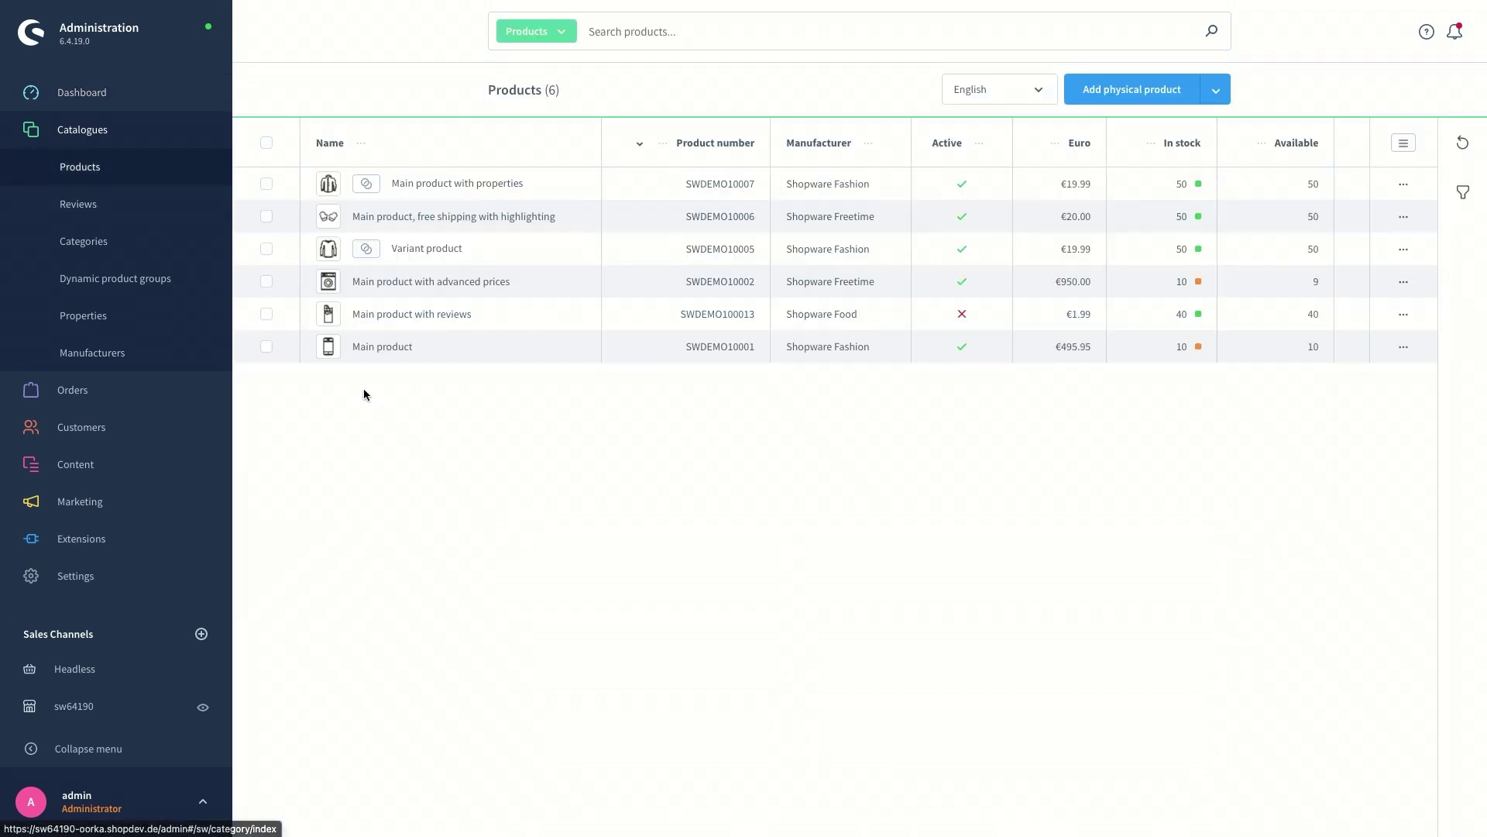
click(376, 348)
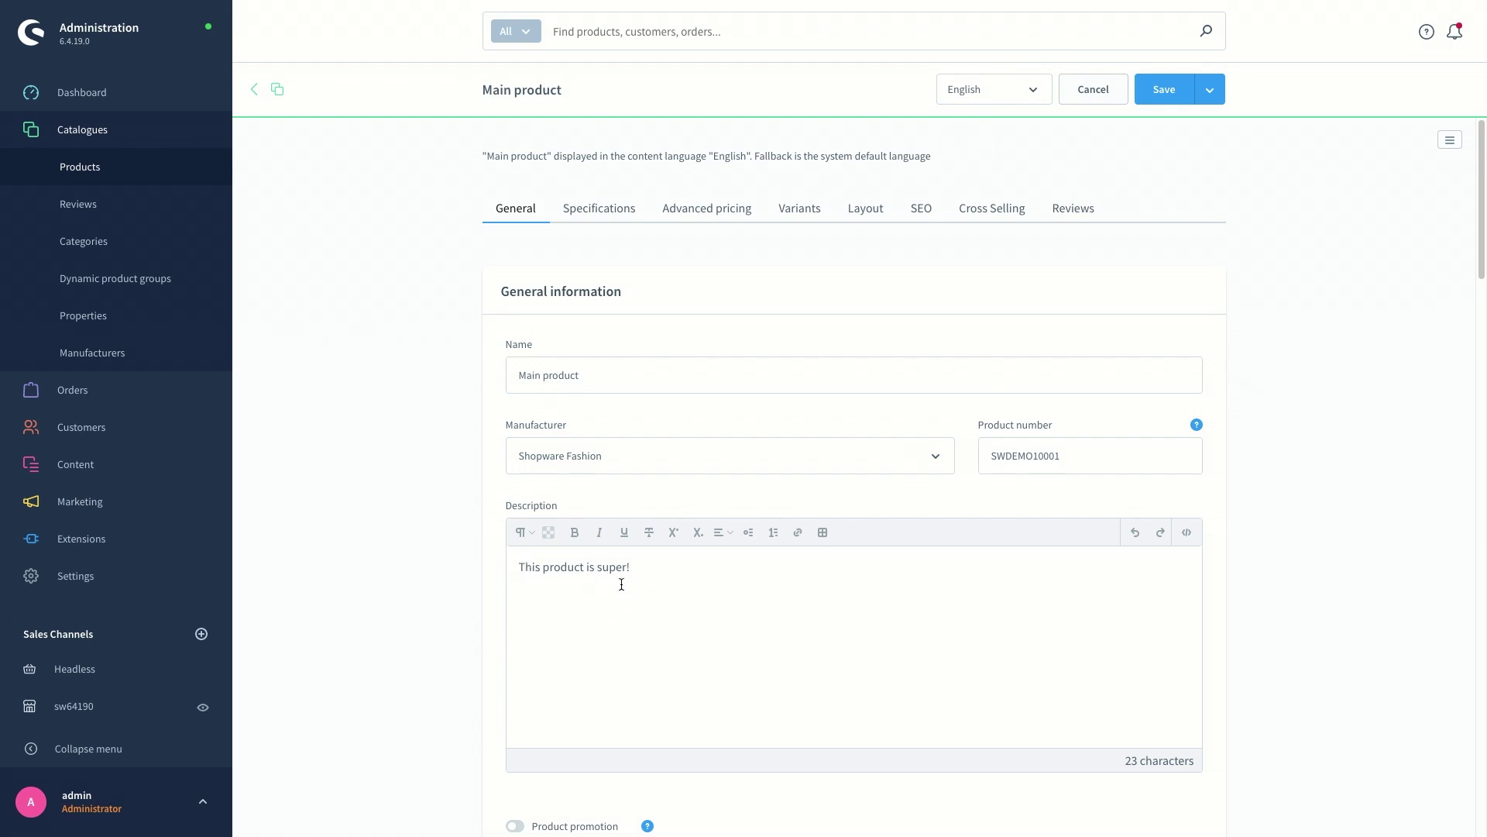
Show the product's Deutsch content, leaving the German name Hauptartikel unchanged
click(1028, 91)
click(973, 125)
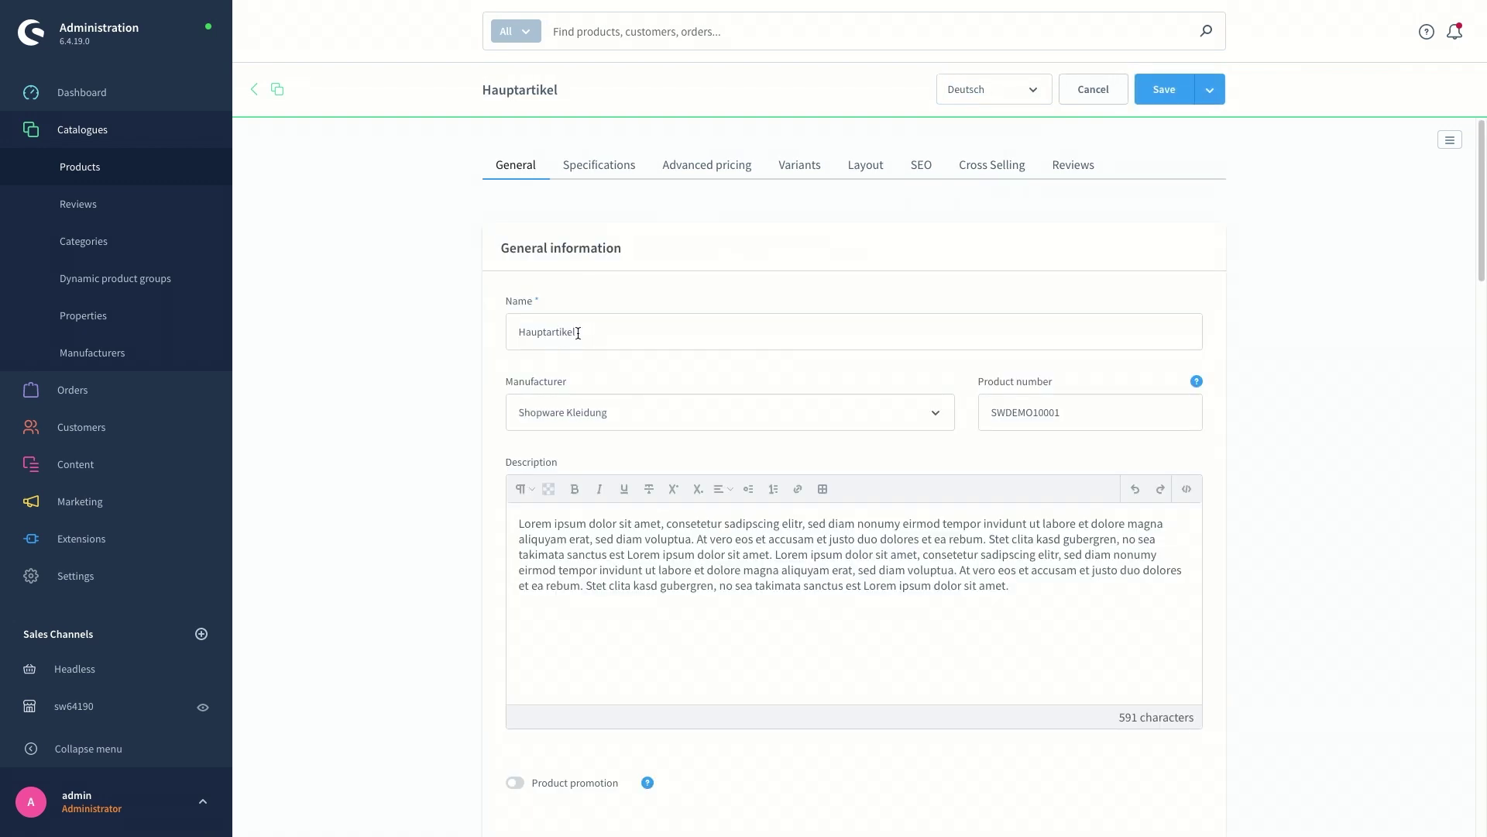
click(579, 333)
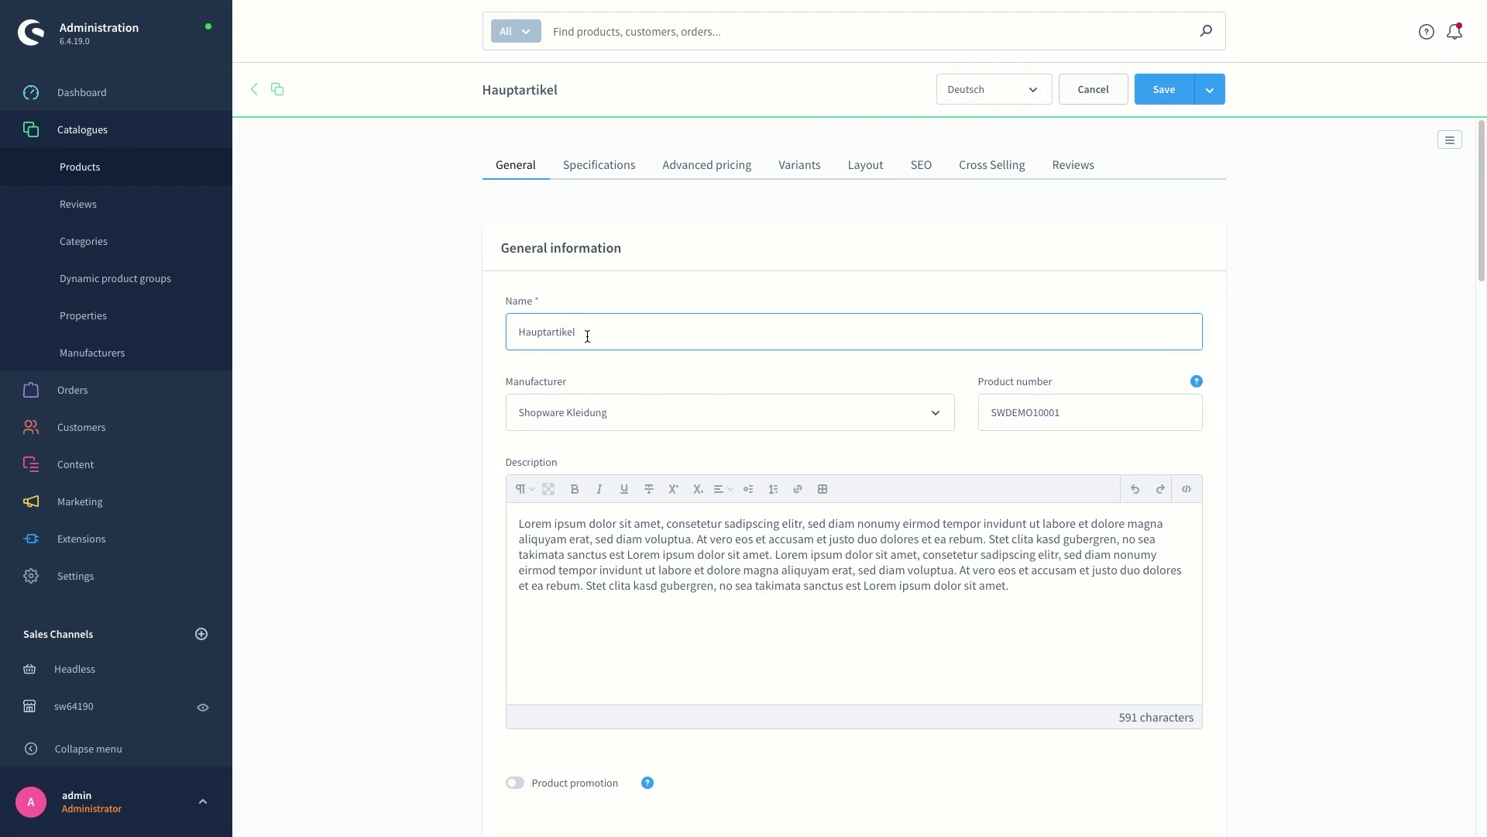
double_click(586, 334)
click(662, 337)
Replace the German description with 'Schöner Artikel', save, and return to English content
drag(519, 524, 951, 613)
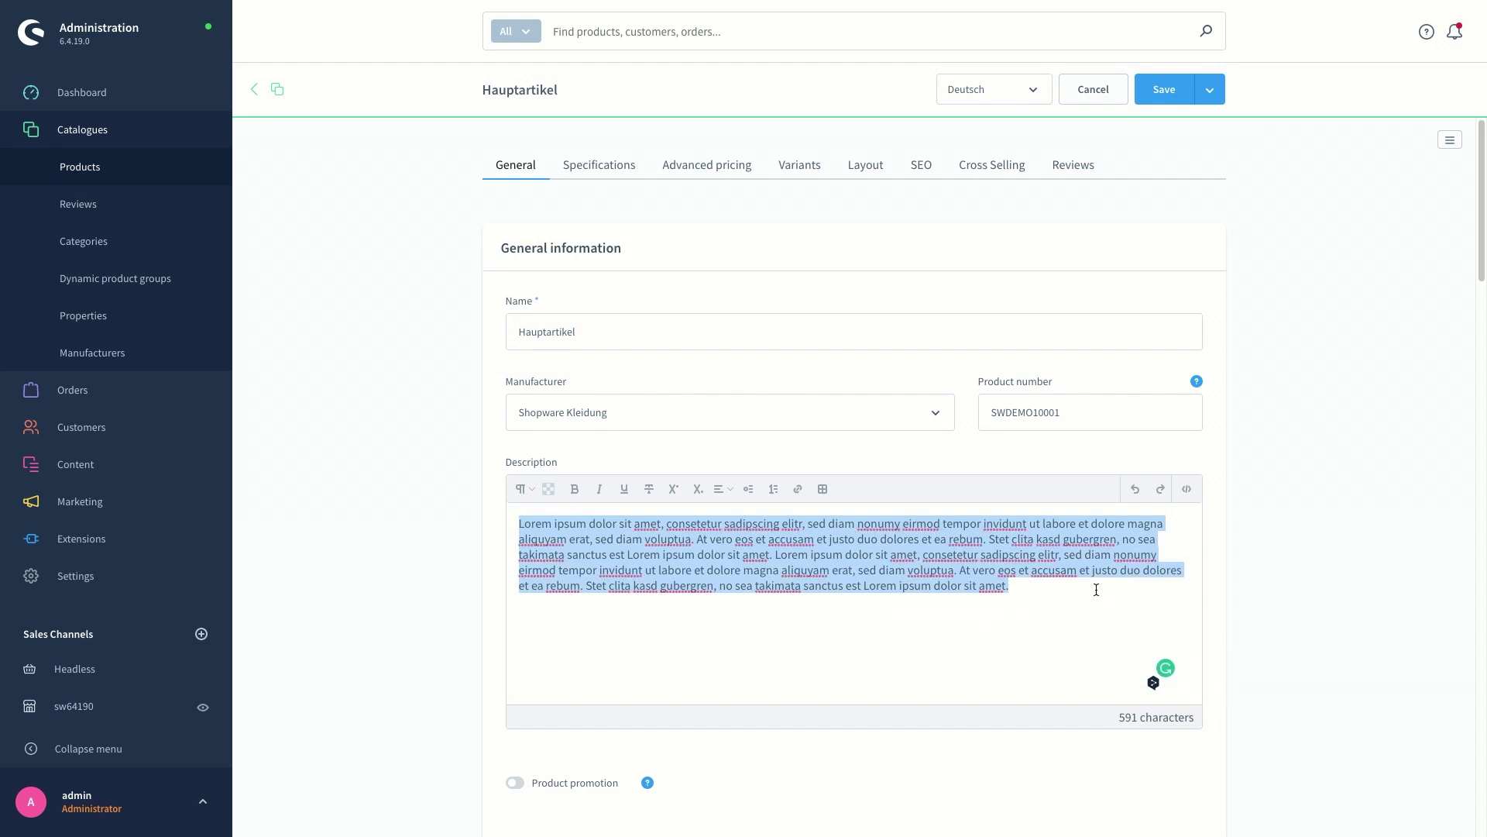
key(BackSpace)
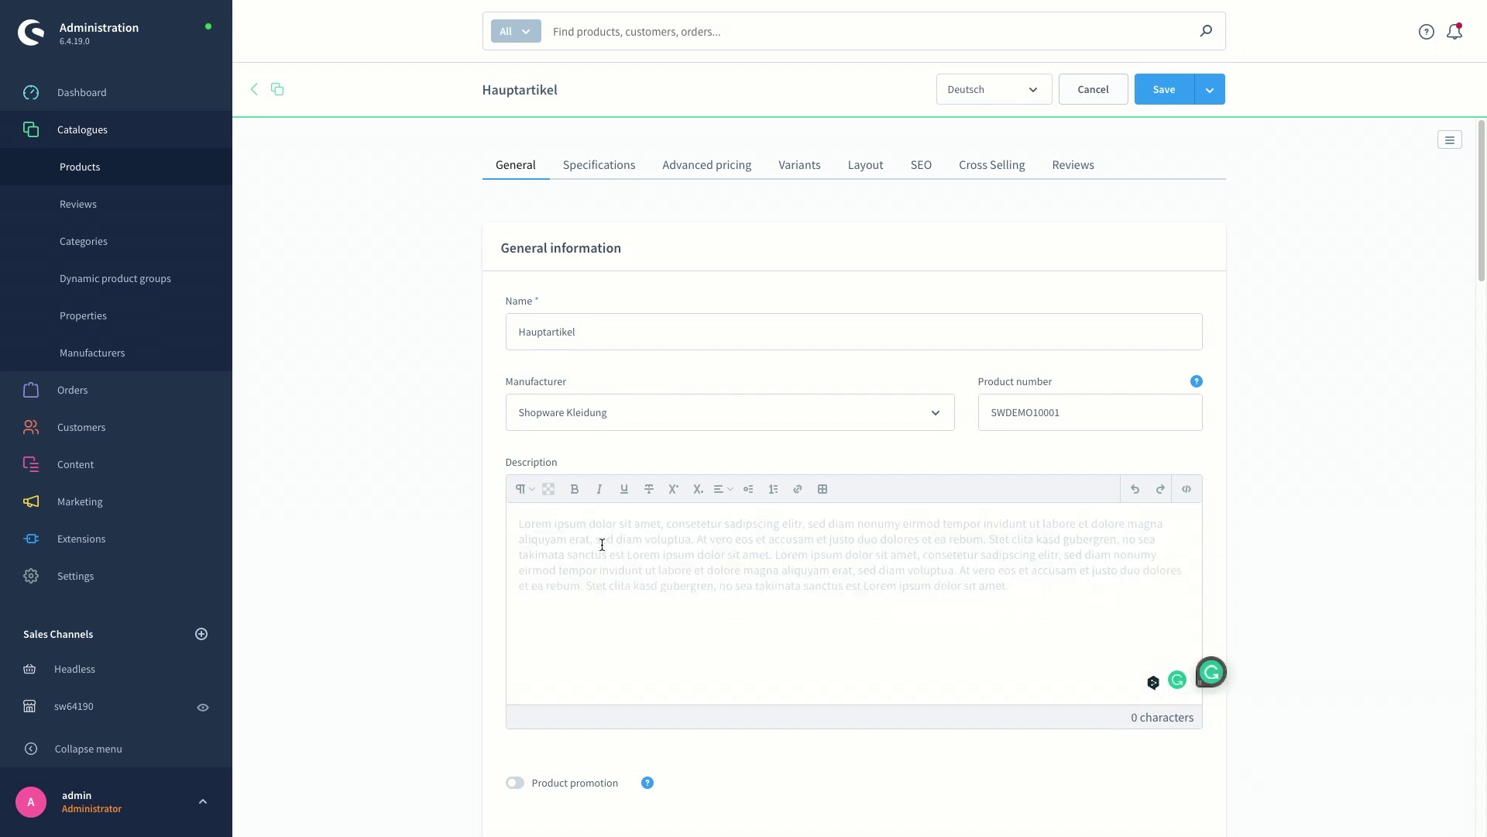
text(Schö)
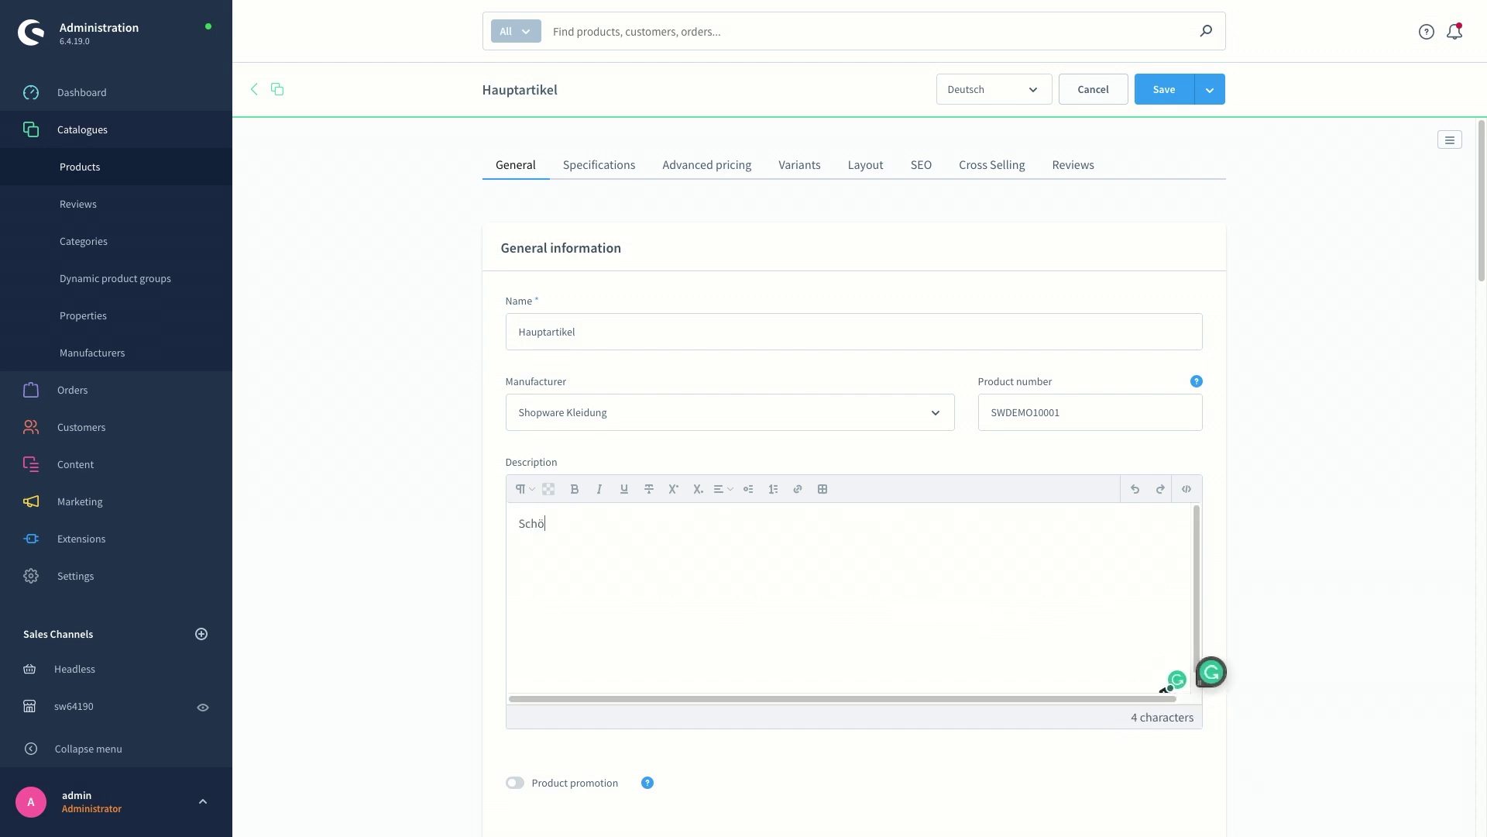
text(ner Artikel)
click(1162, 92)
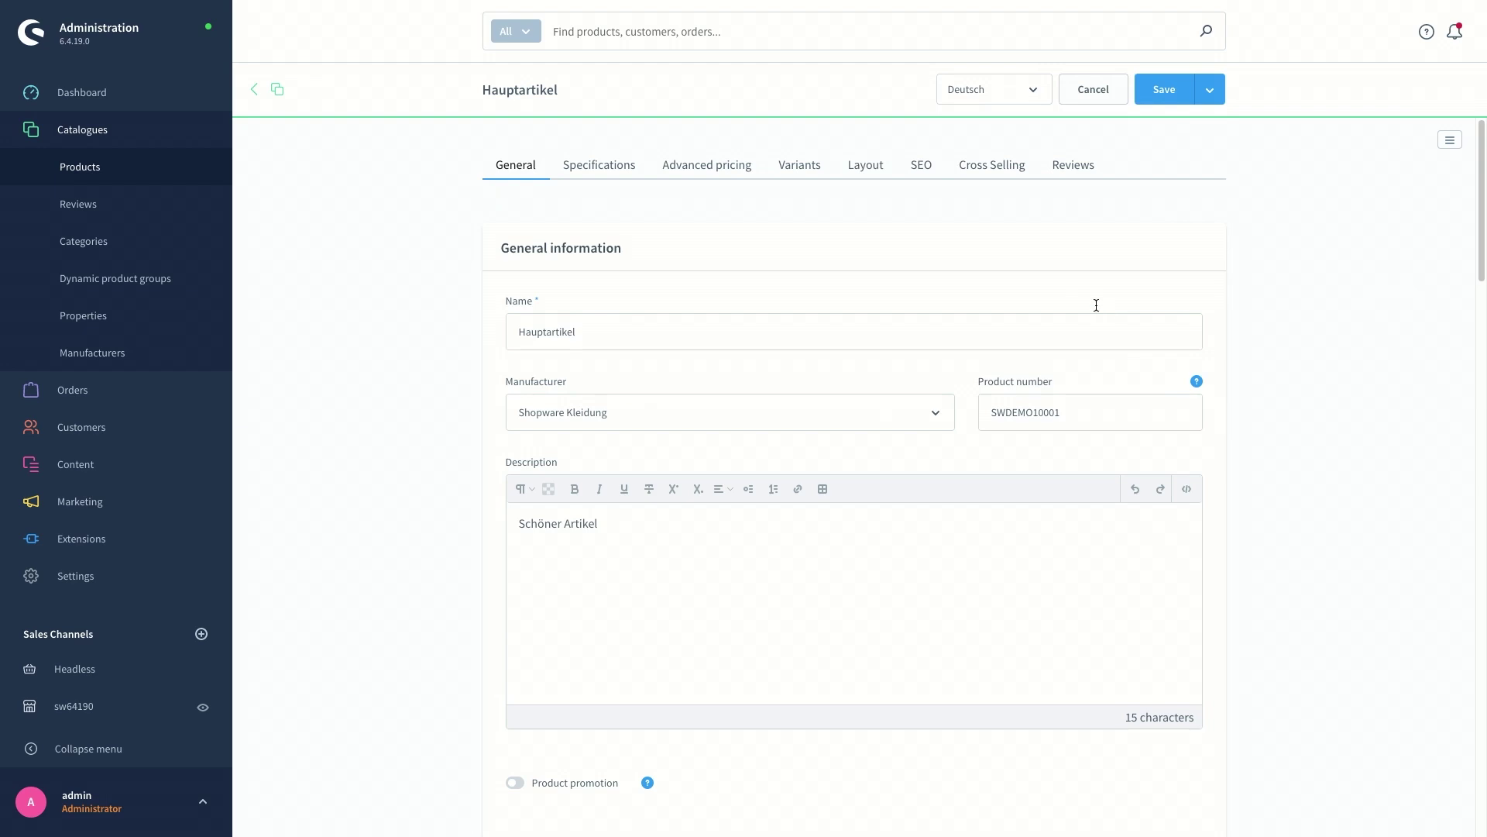
click(1016, 98)
click(995, 150)
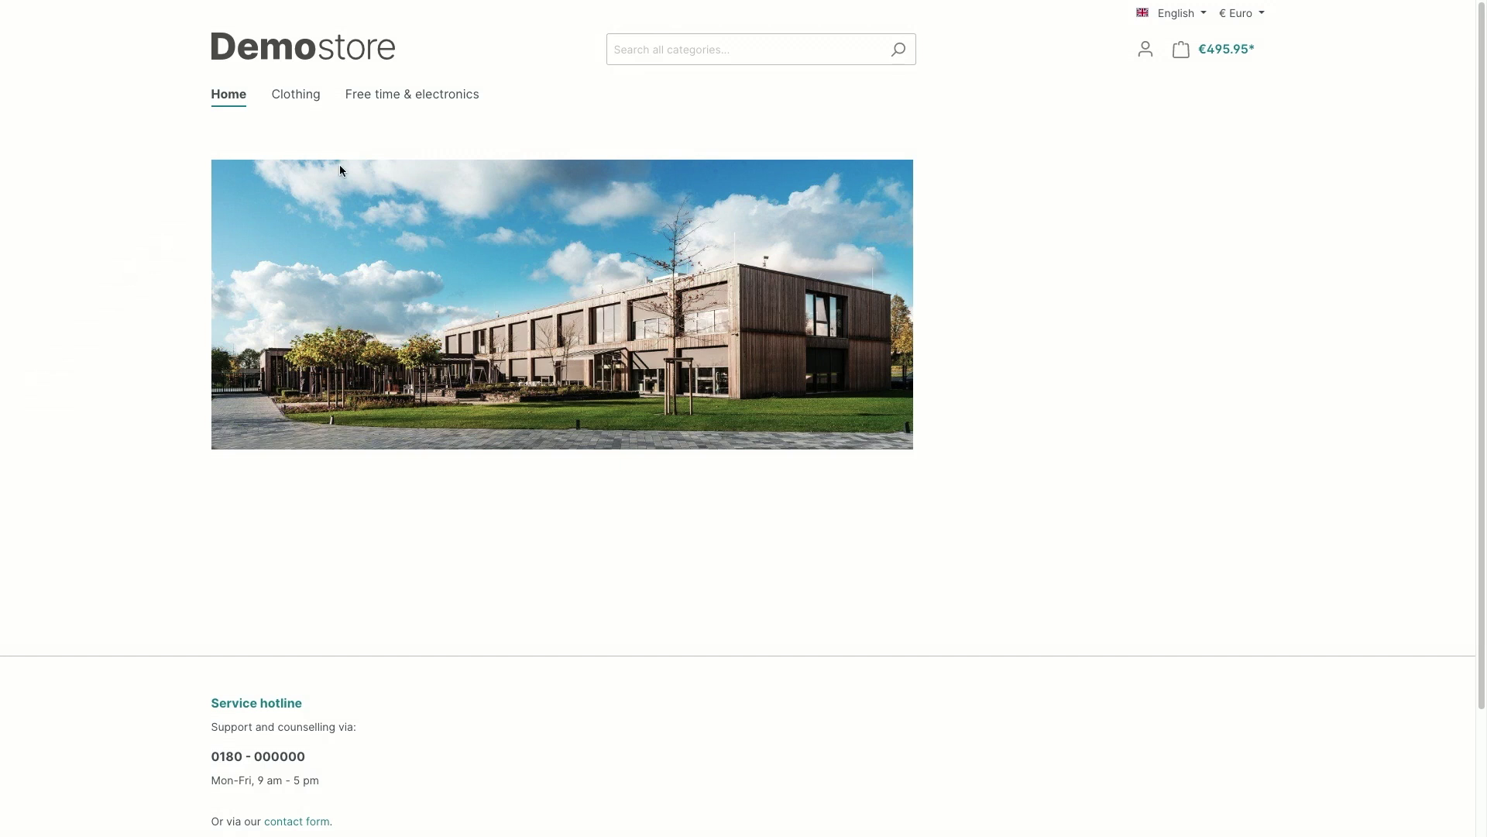
Open the Main product from Free time & electronics and switch the store to Deutsch
click(404, 101)
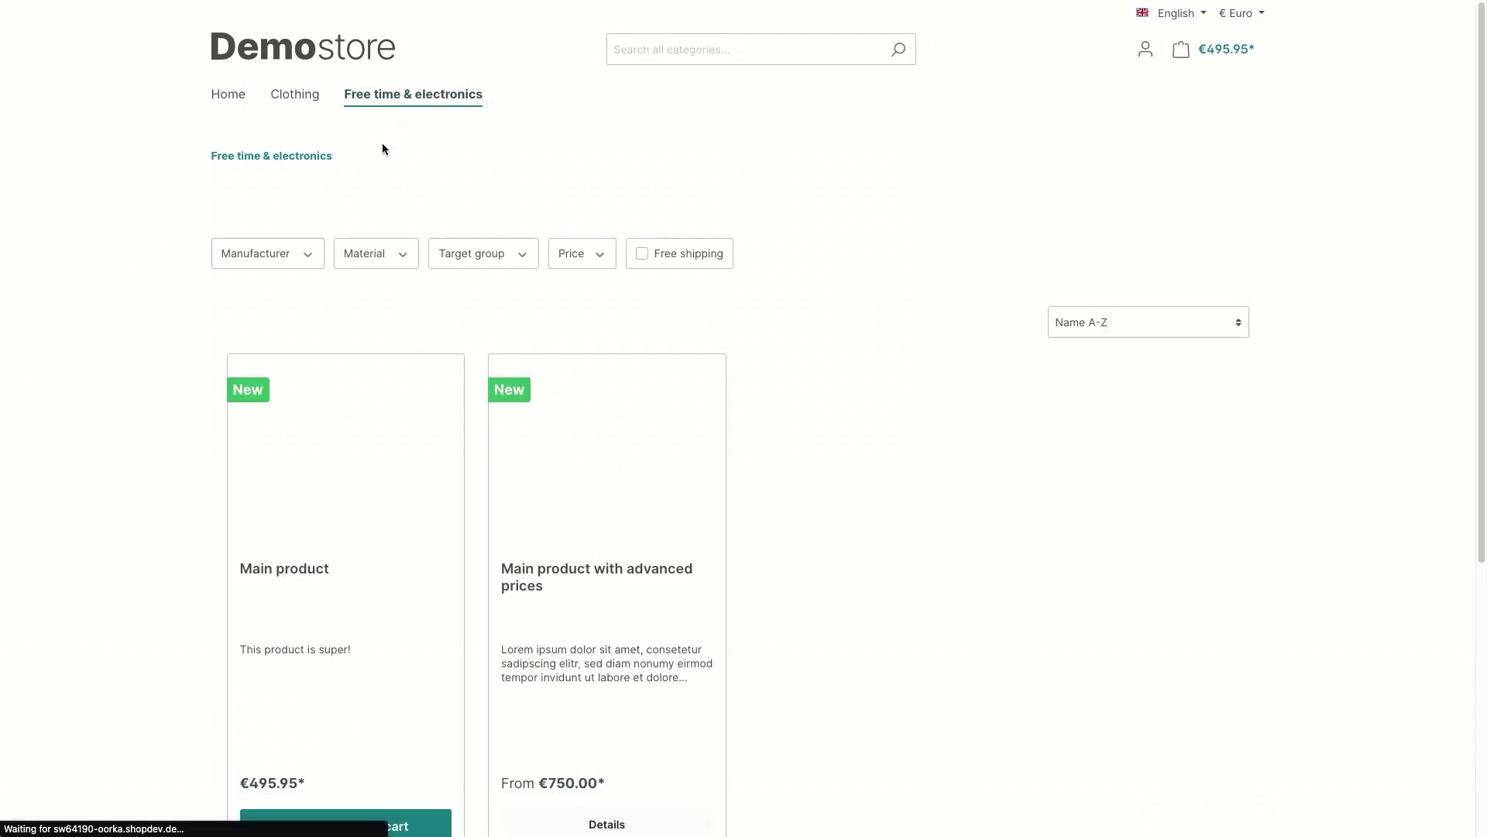
scroll(375, 628, down, 1)
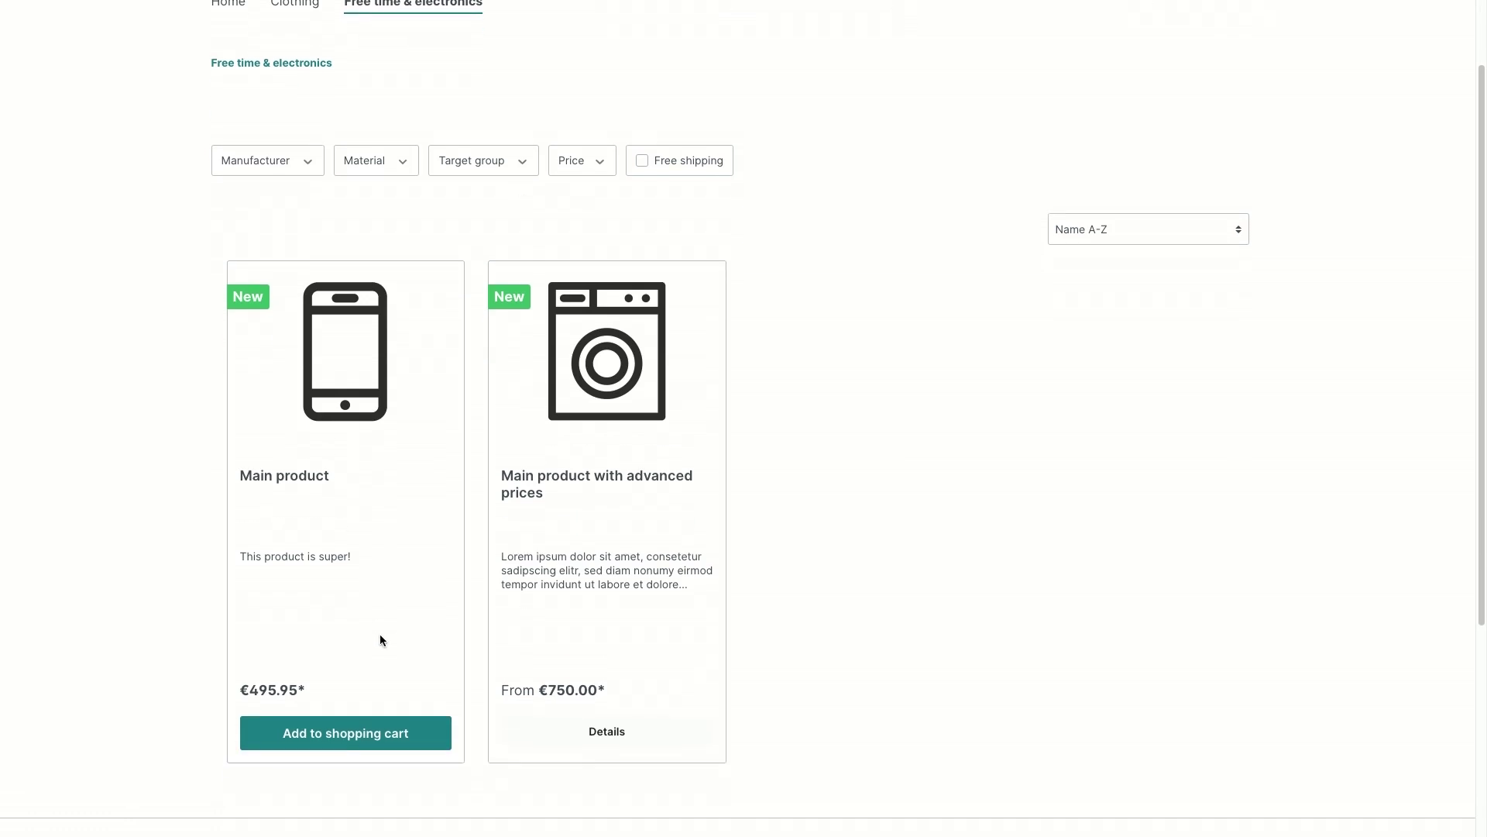
click(313, 376)
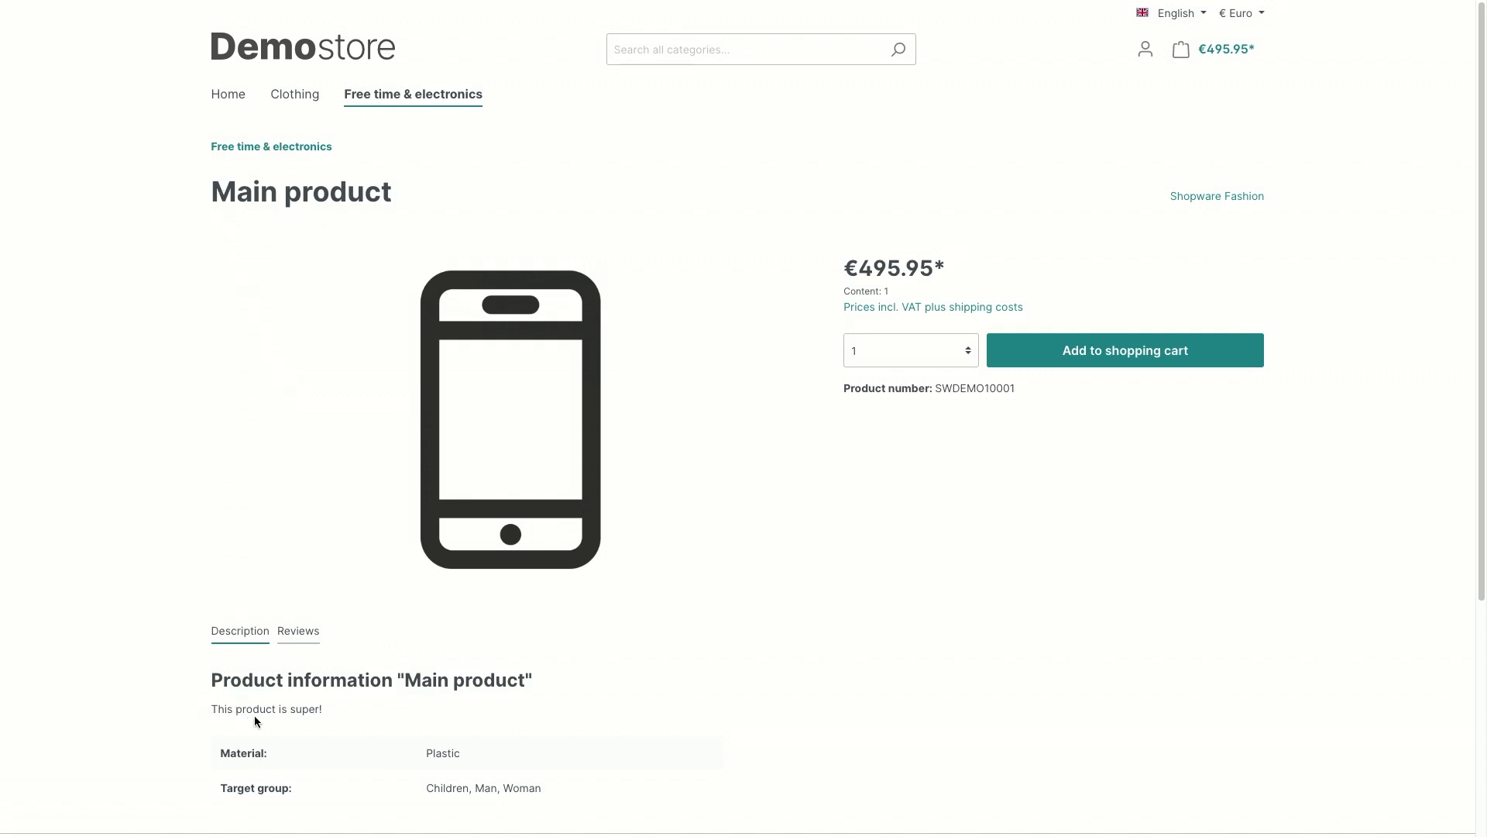
click(1196, 20)
click(1157, 45)
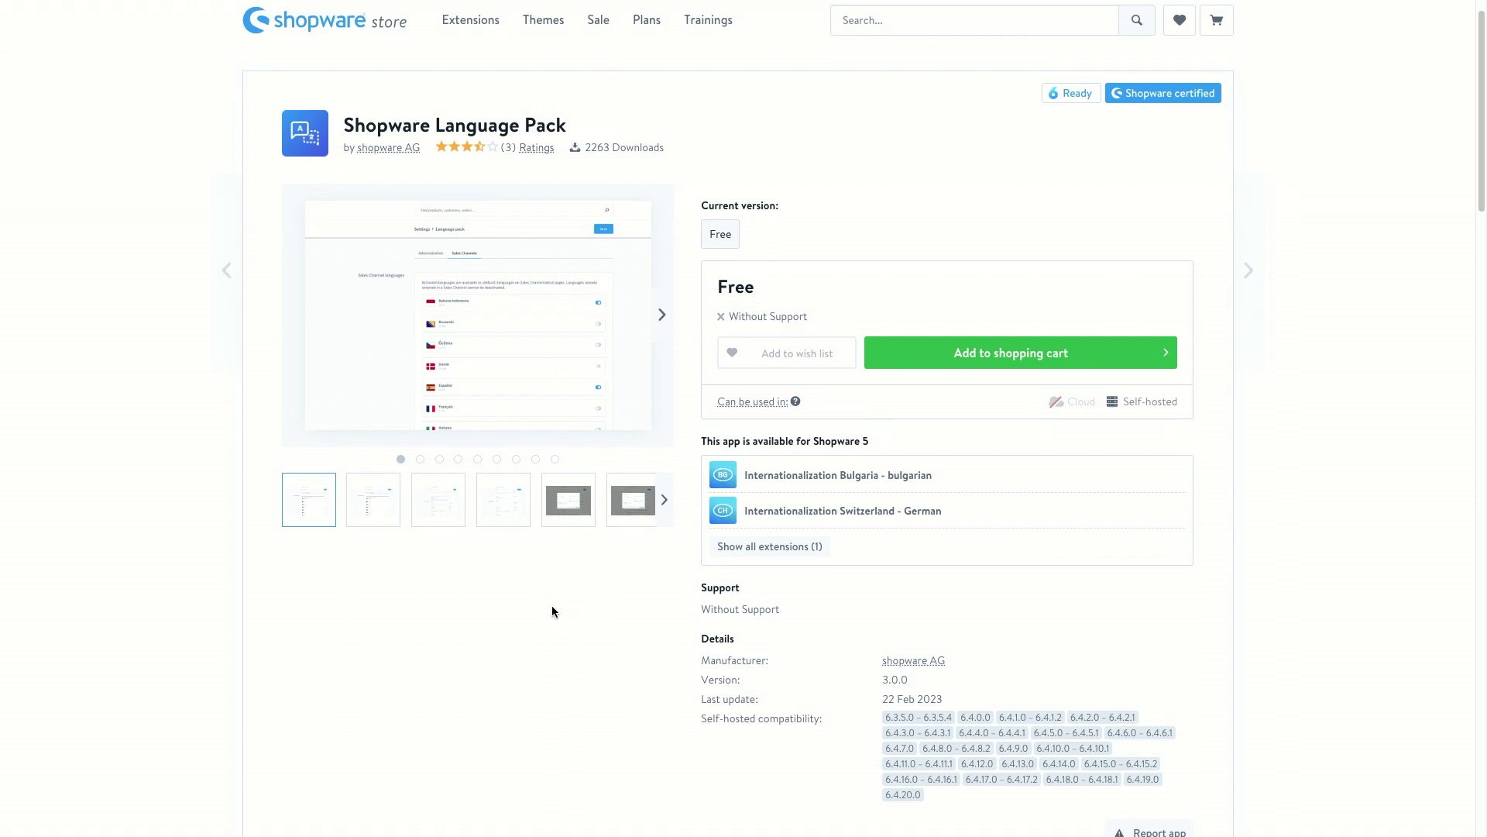
Scroll through the Shopware Language Pack page's description and back to the top
scroll(542, 604, down, 5)
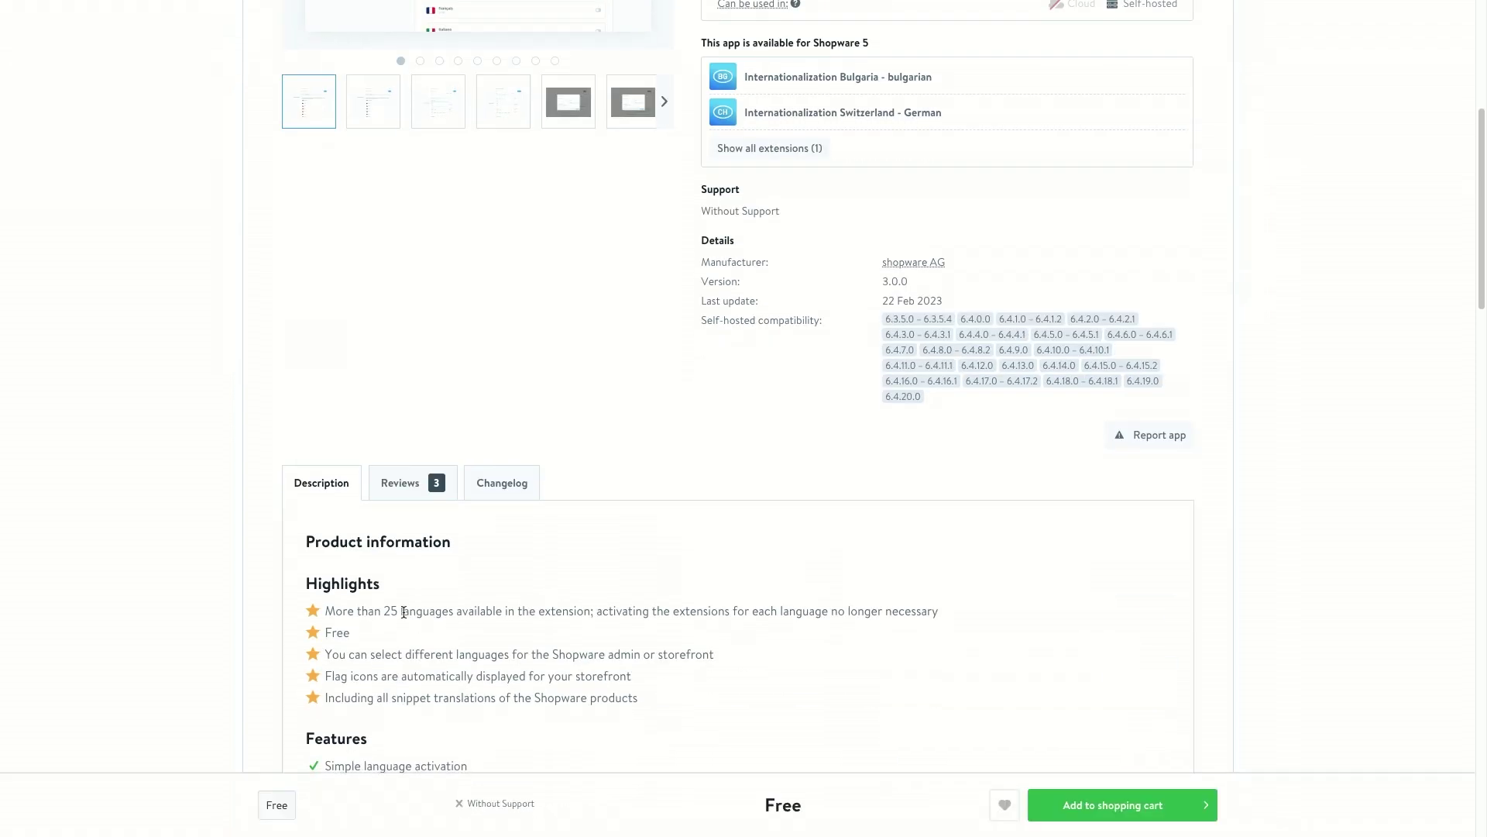
scroll(527, 612, up, 5)
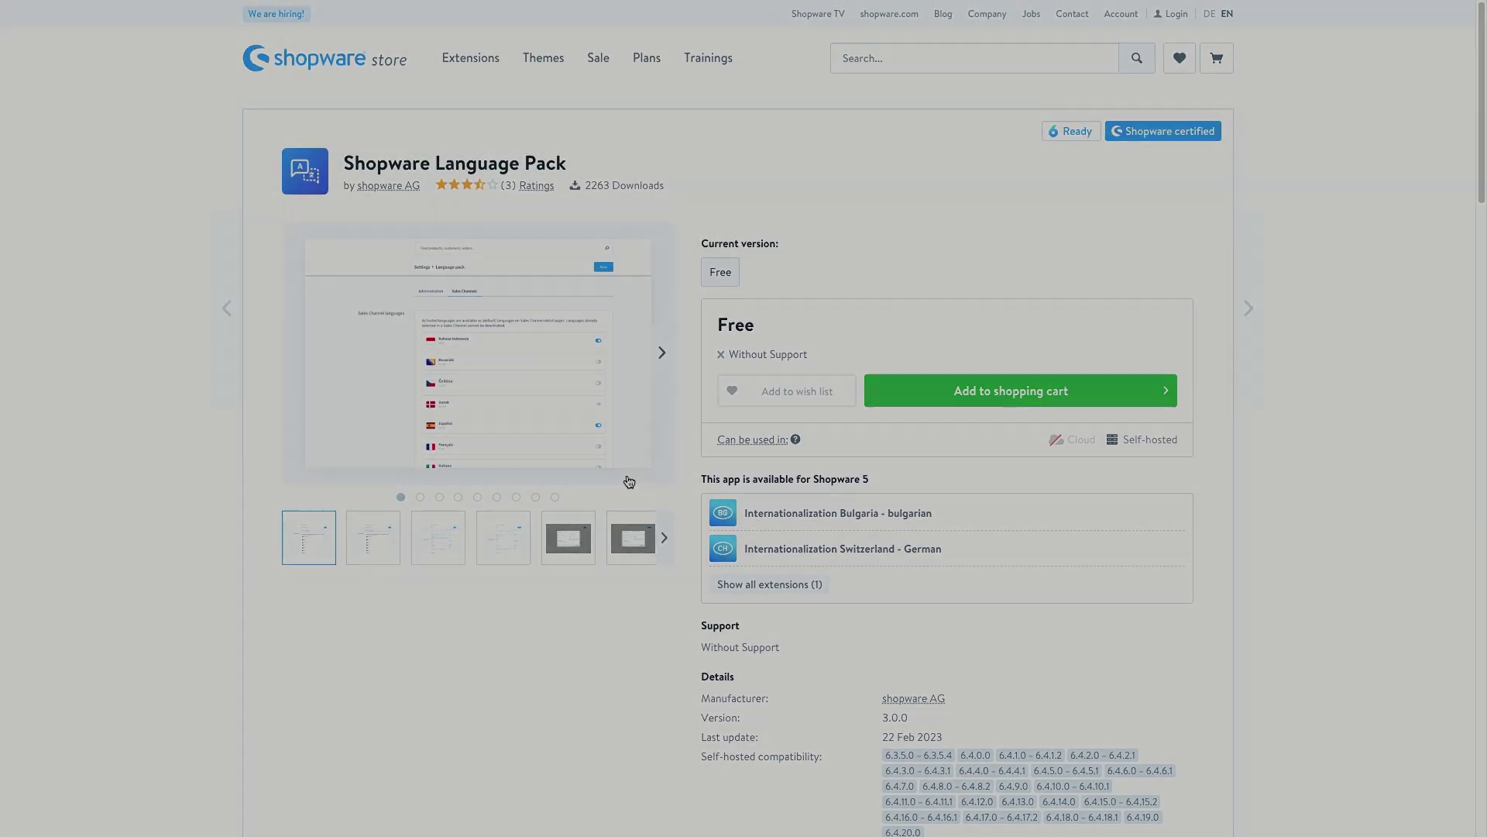